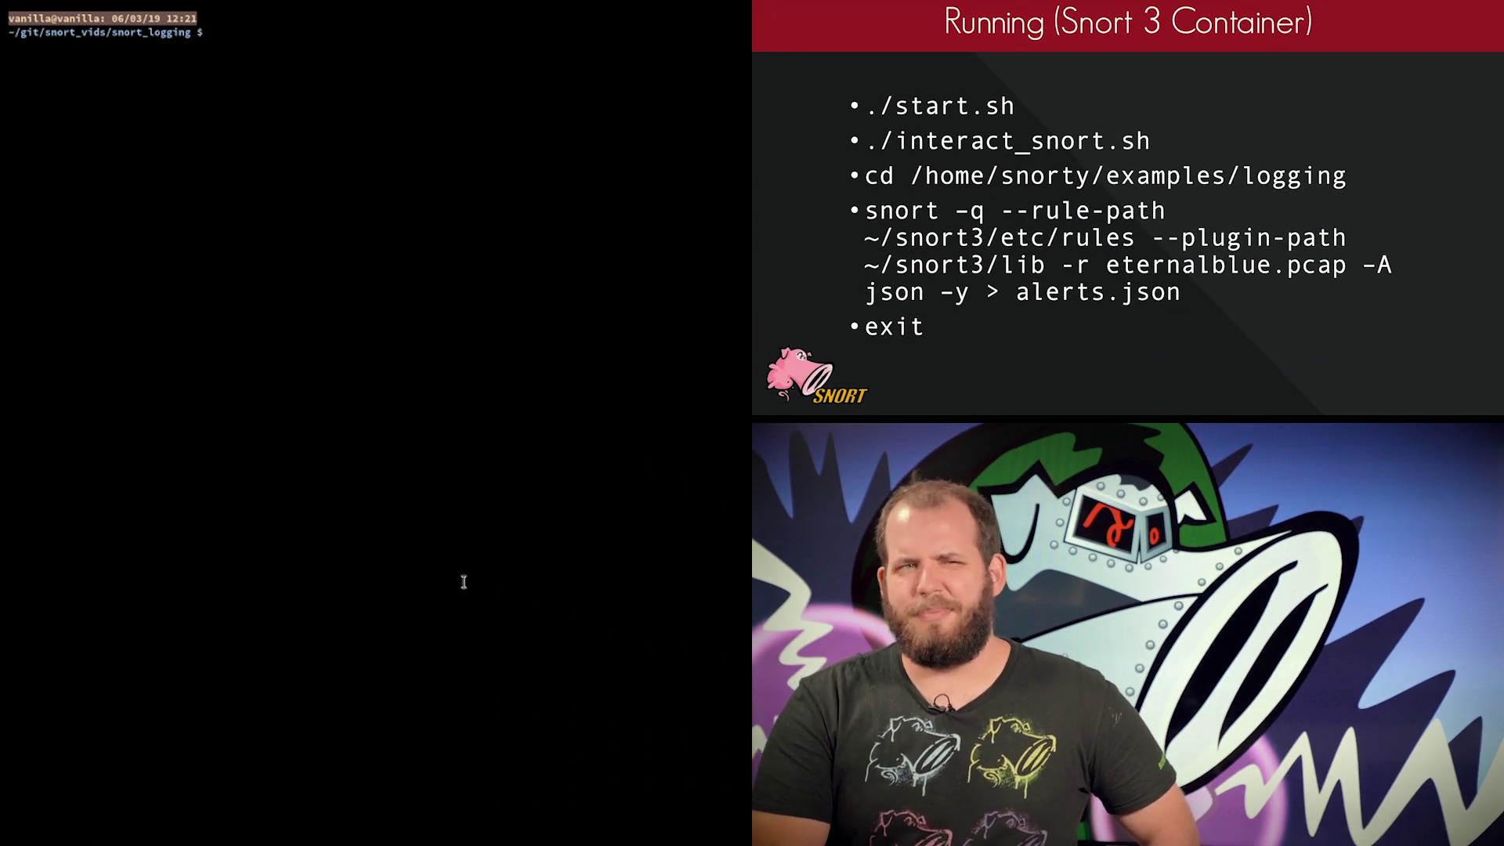
# Step: Start the ELK and Snort 3 containers with ./start.sh and open a Snort 3 shell via ./interact_snort.sh
pyautogui.write('./start.sh')
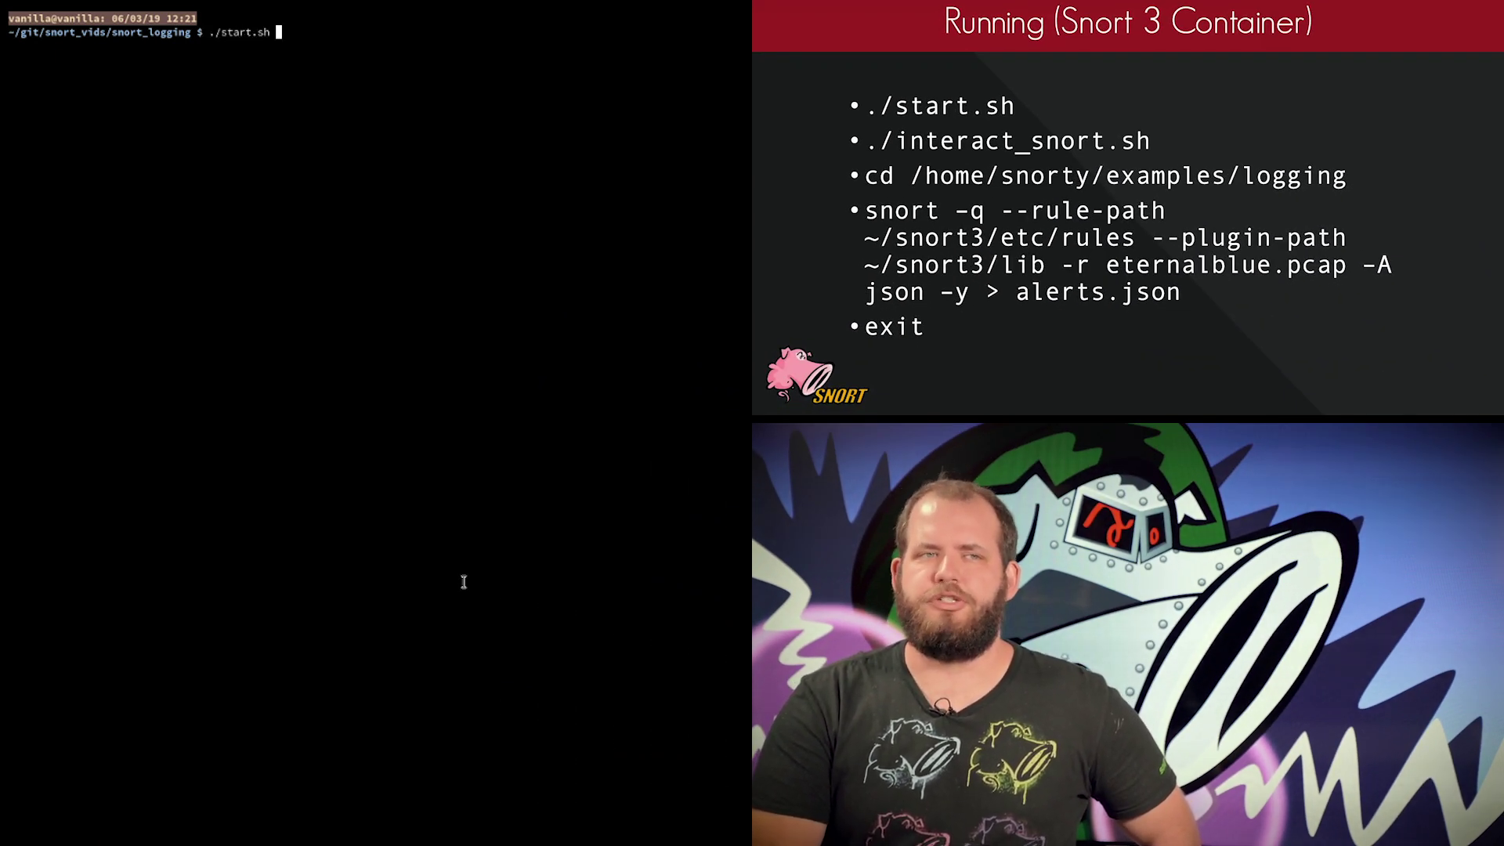
pyautogui.press('Return')
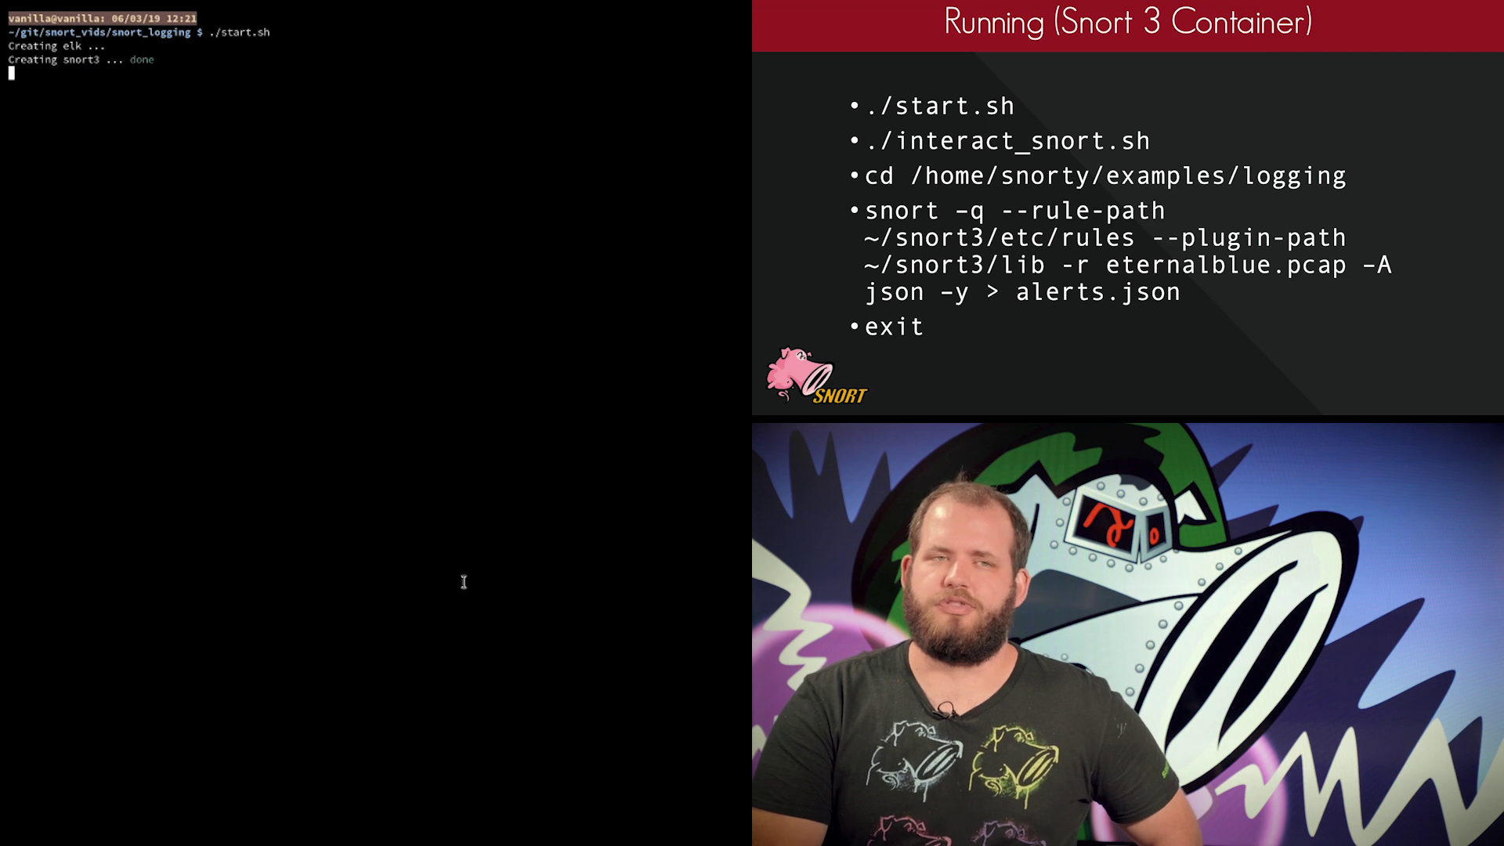
pyautogui.write('./')
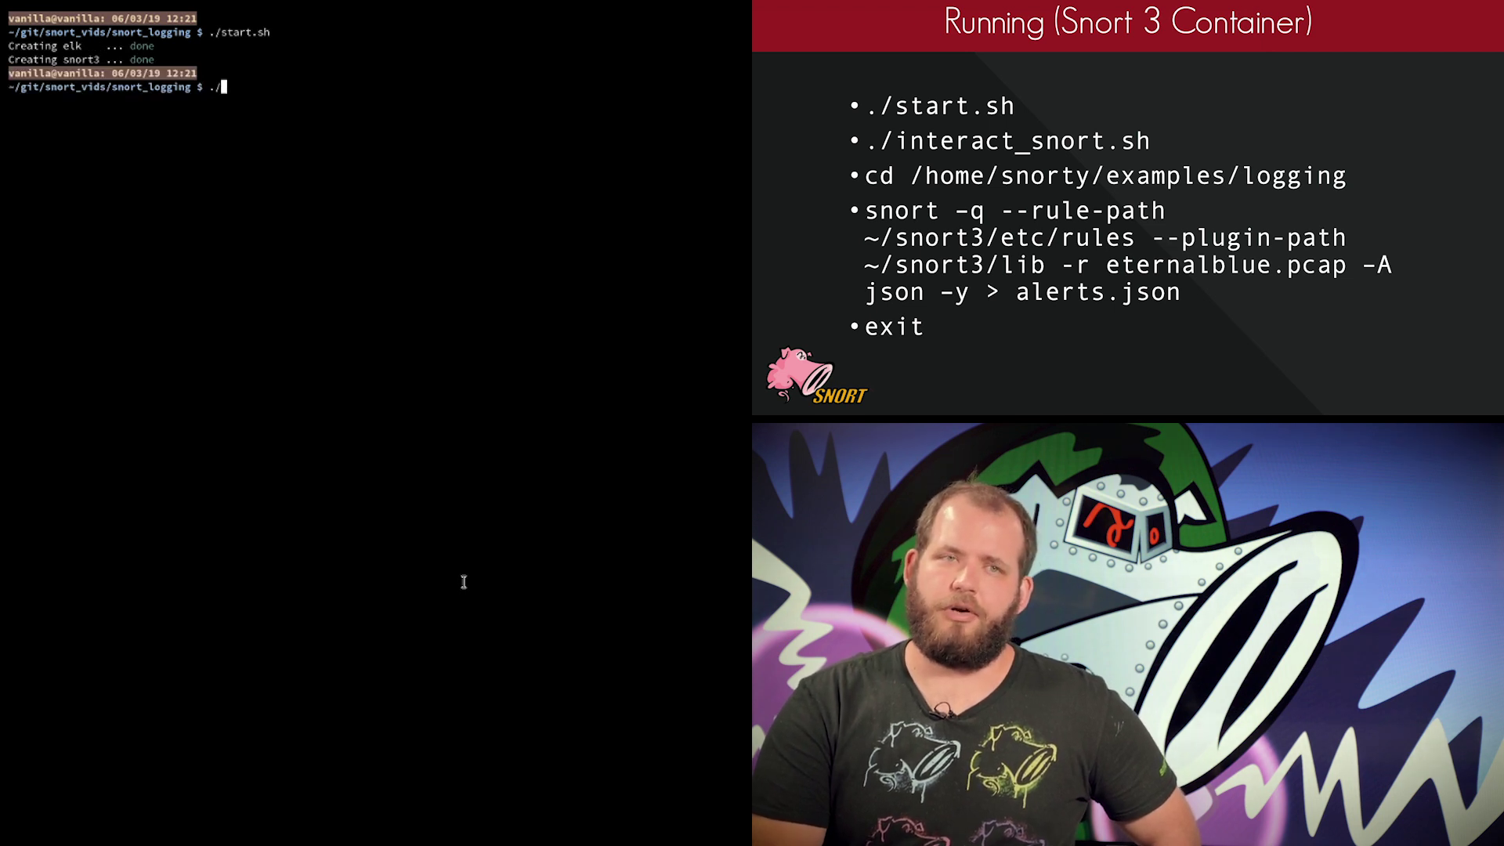
pyautogui.write('interact_snort.sh')
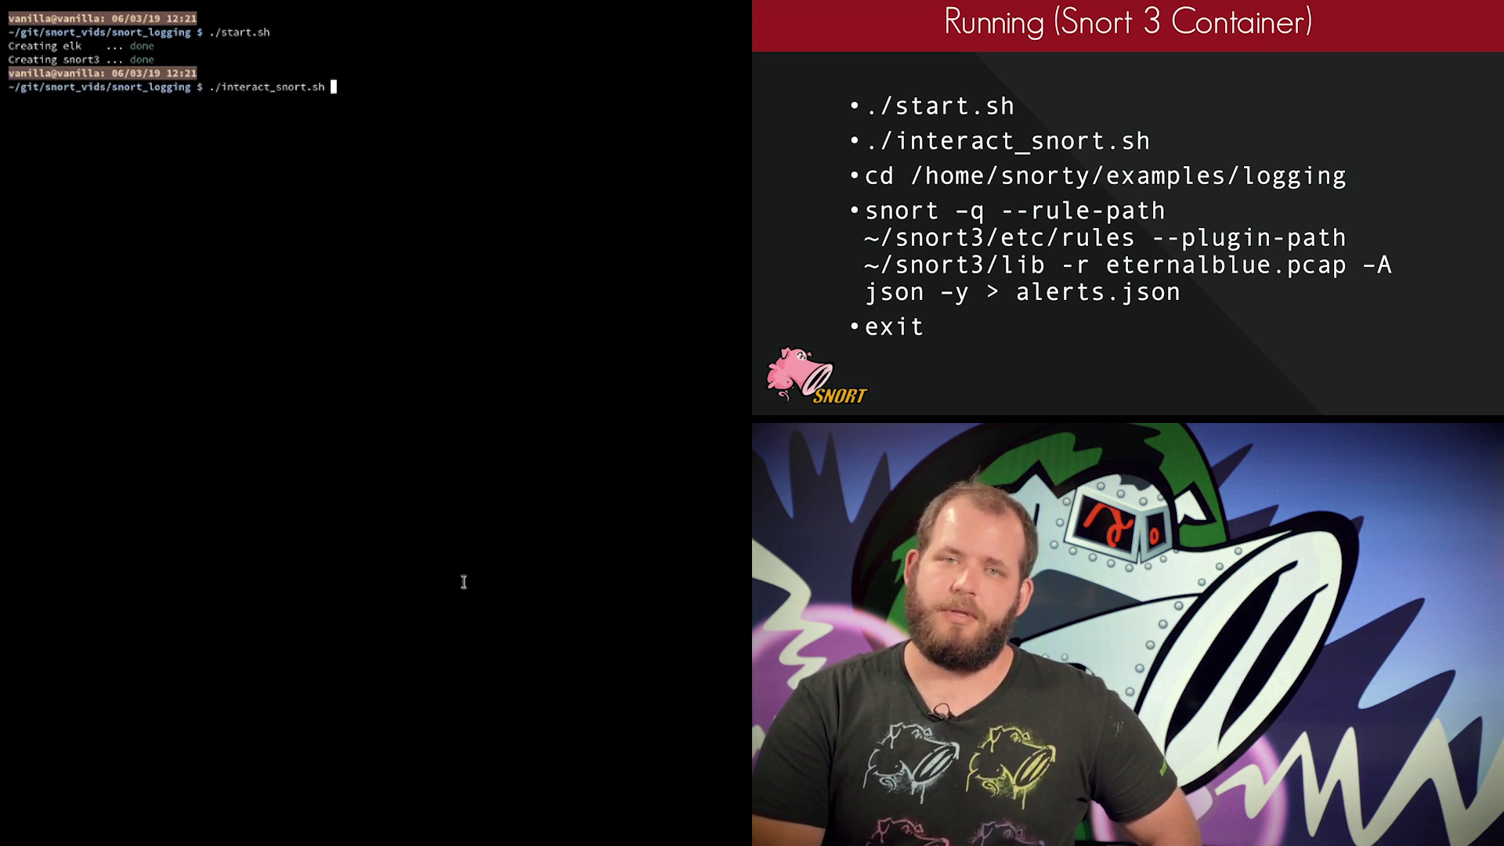
pyautogui.press('Return')
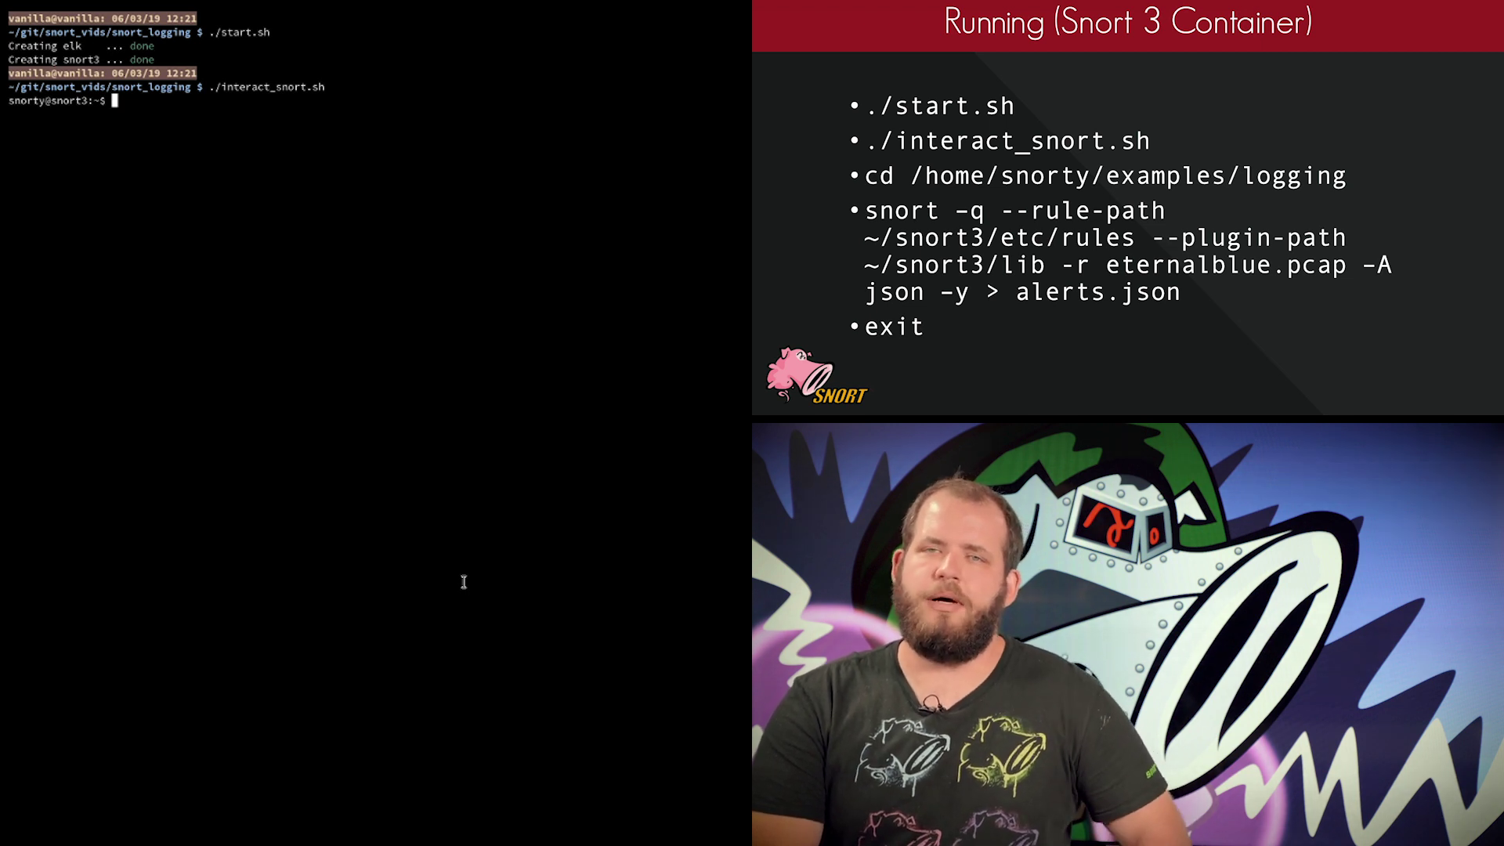
# Step: Move into examples/logging and list its files
pyautogui.write('cd sno')
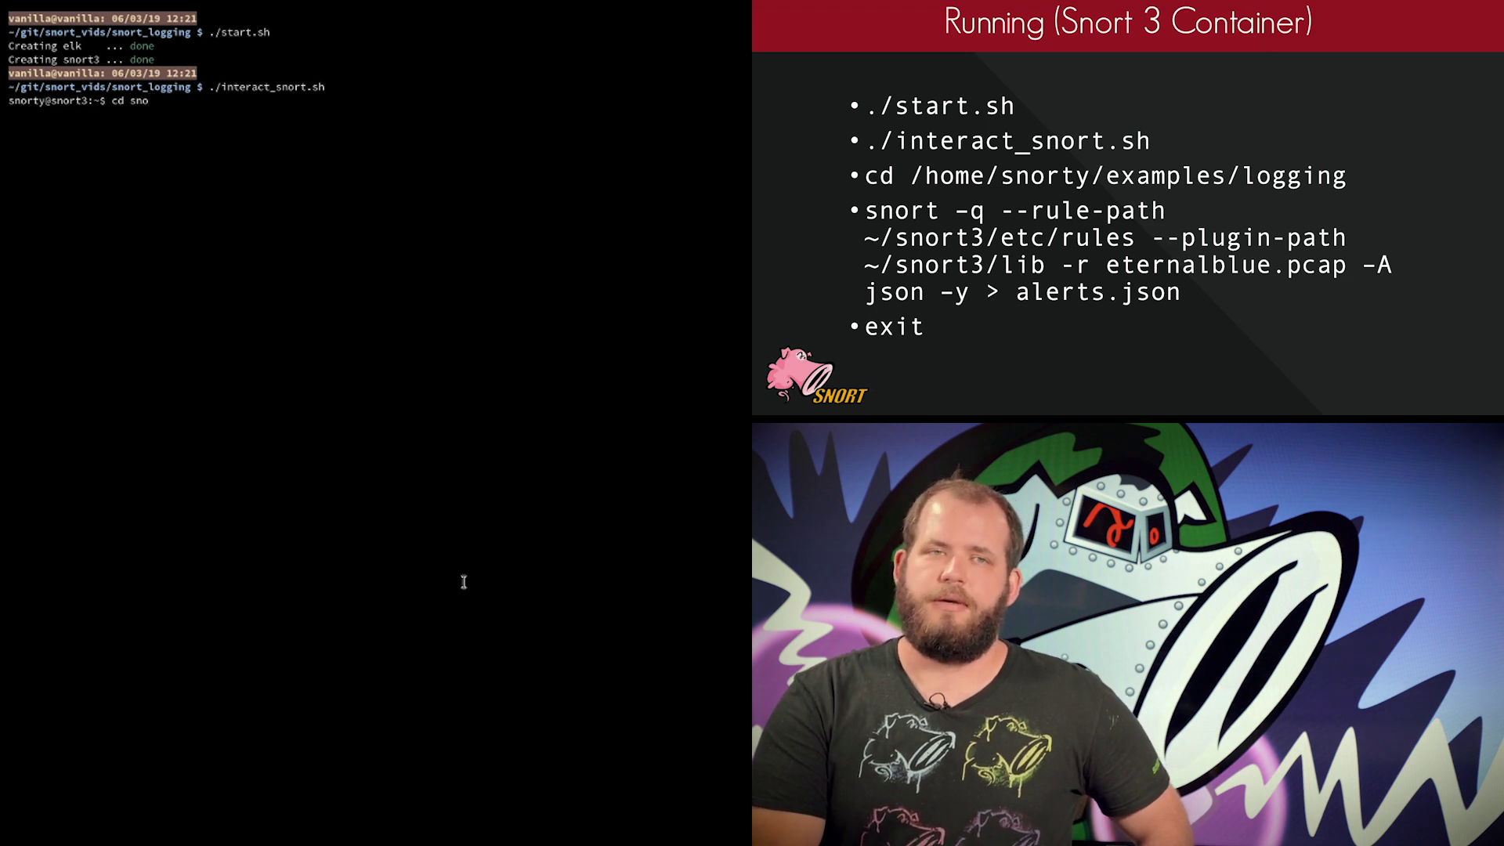
pyautogui.press('BackSpace')
pyautogui.press('BackSpace')
pyautogui.press('BackSpace')
pyautogui.write('examples')
pyautogui.press('Tab')
pyautogui.write('l')
pyautogui.press('Tab')
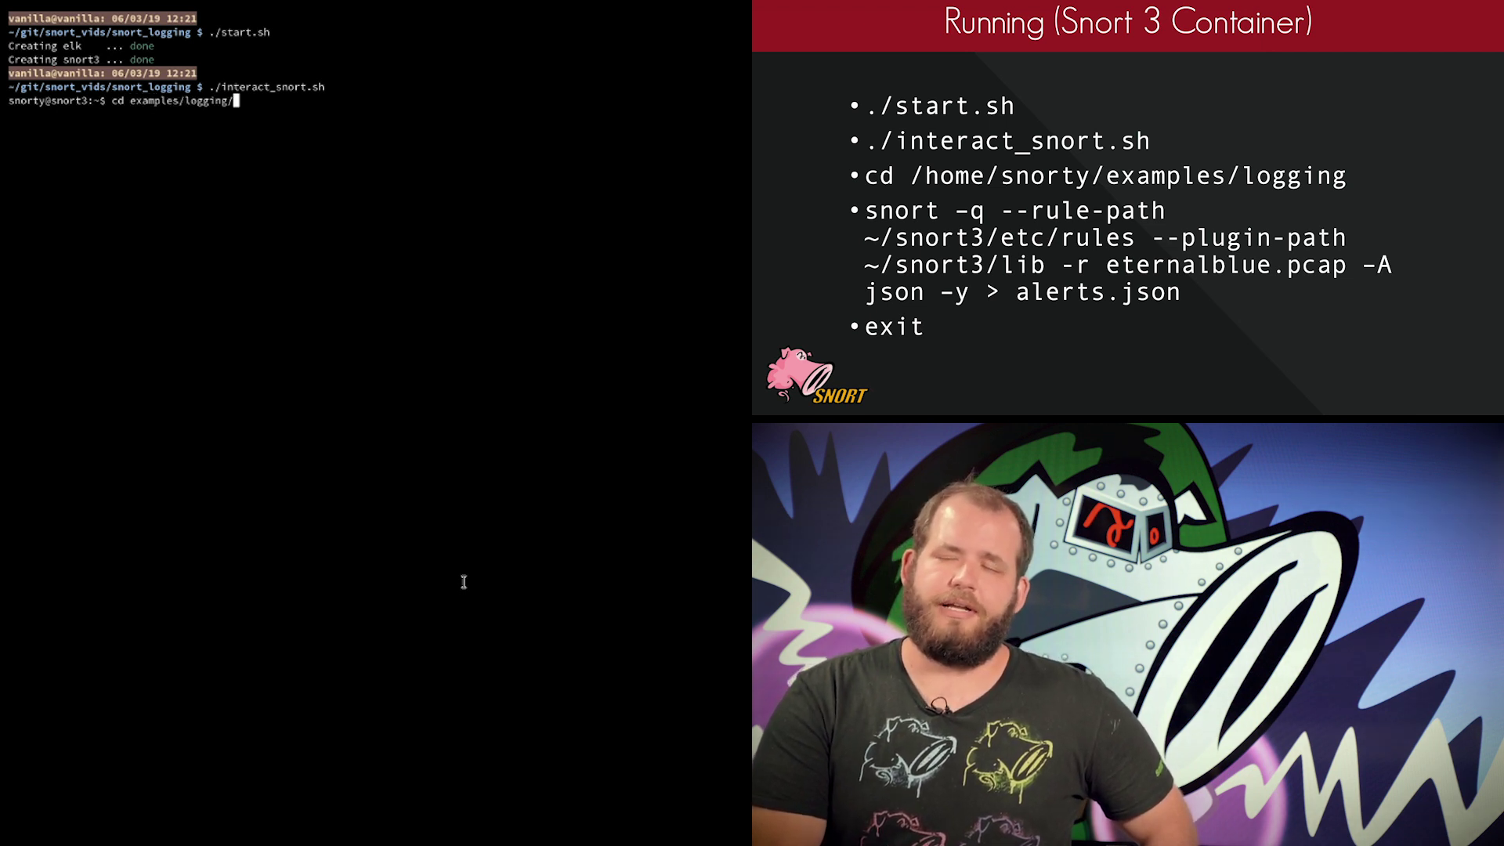
pyautogui.press('Return')
pyautogui.write('ls')
pyautogui.press('Return')
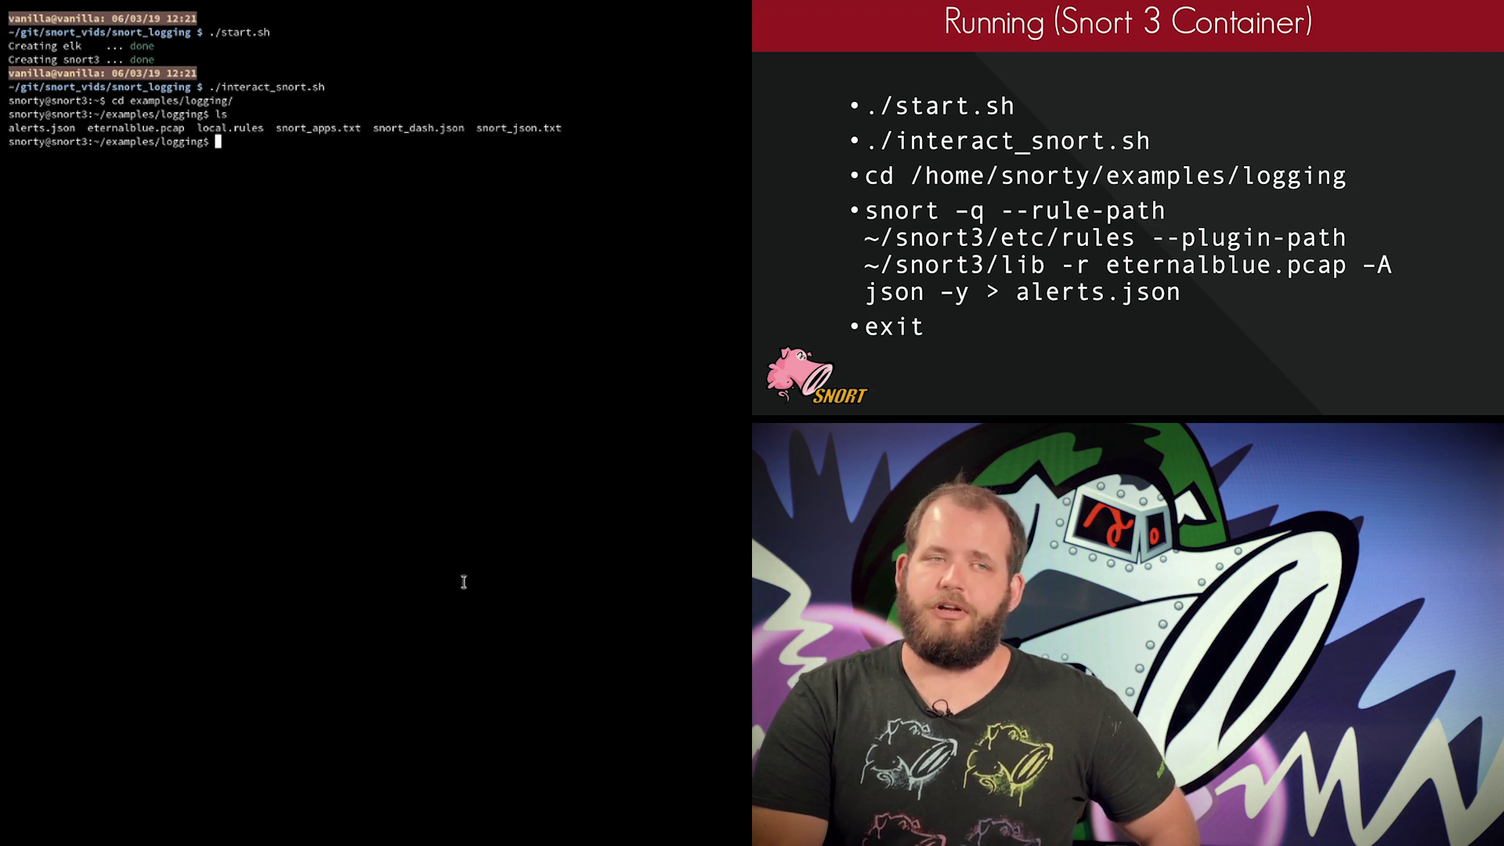
# Step: Run Snort quietly on eternalblue.pcap with JSON alerts written to alerts.json, then exit the container
pyautogui.write('snort -q ')
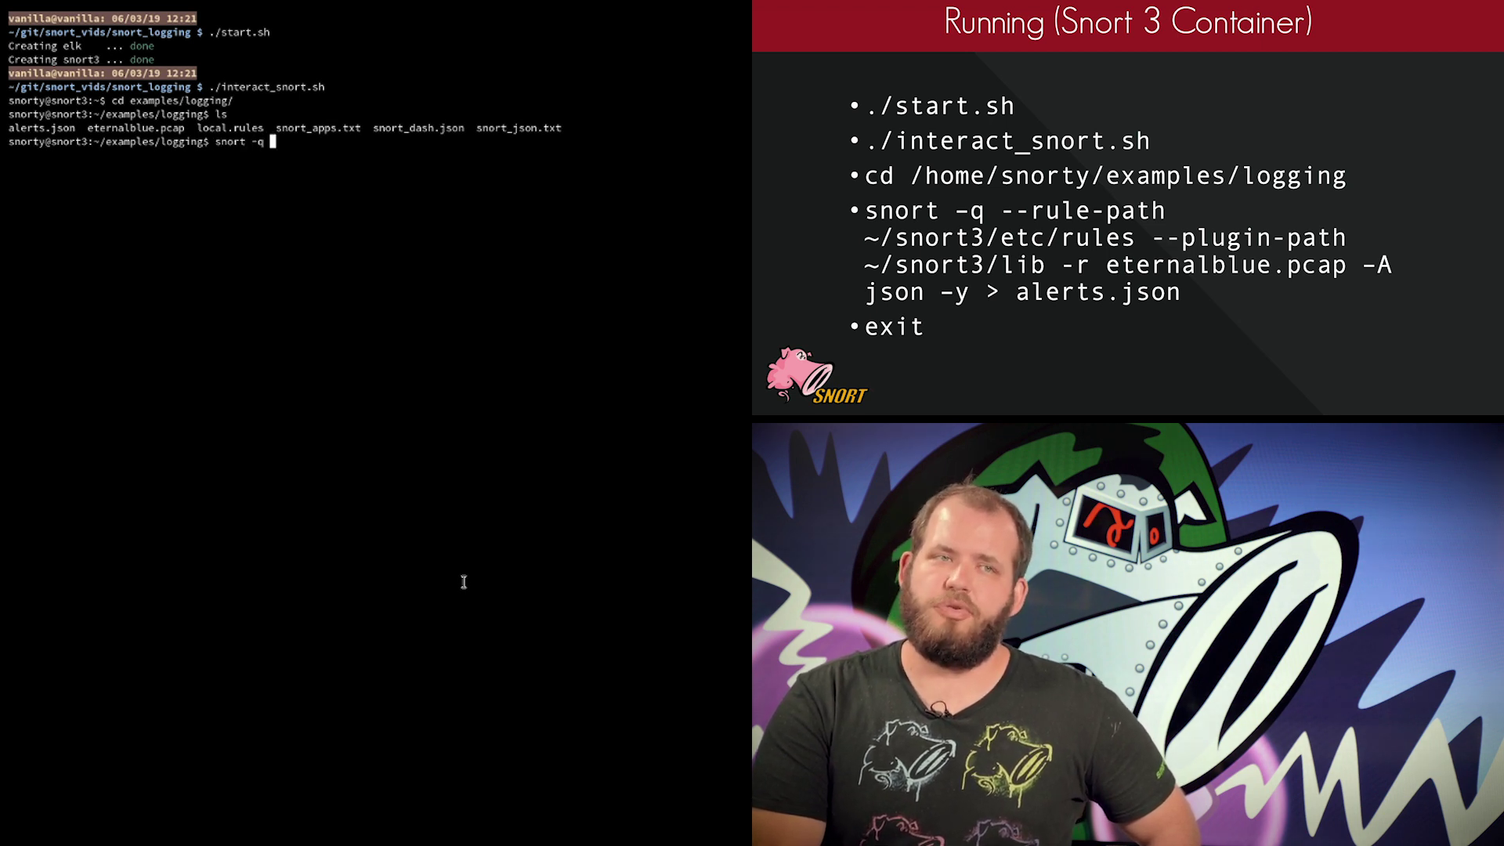
pyautogui.write('--rule-path ')
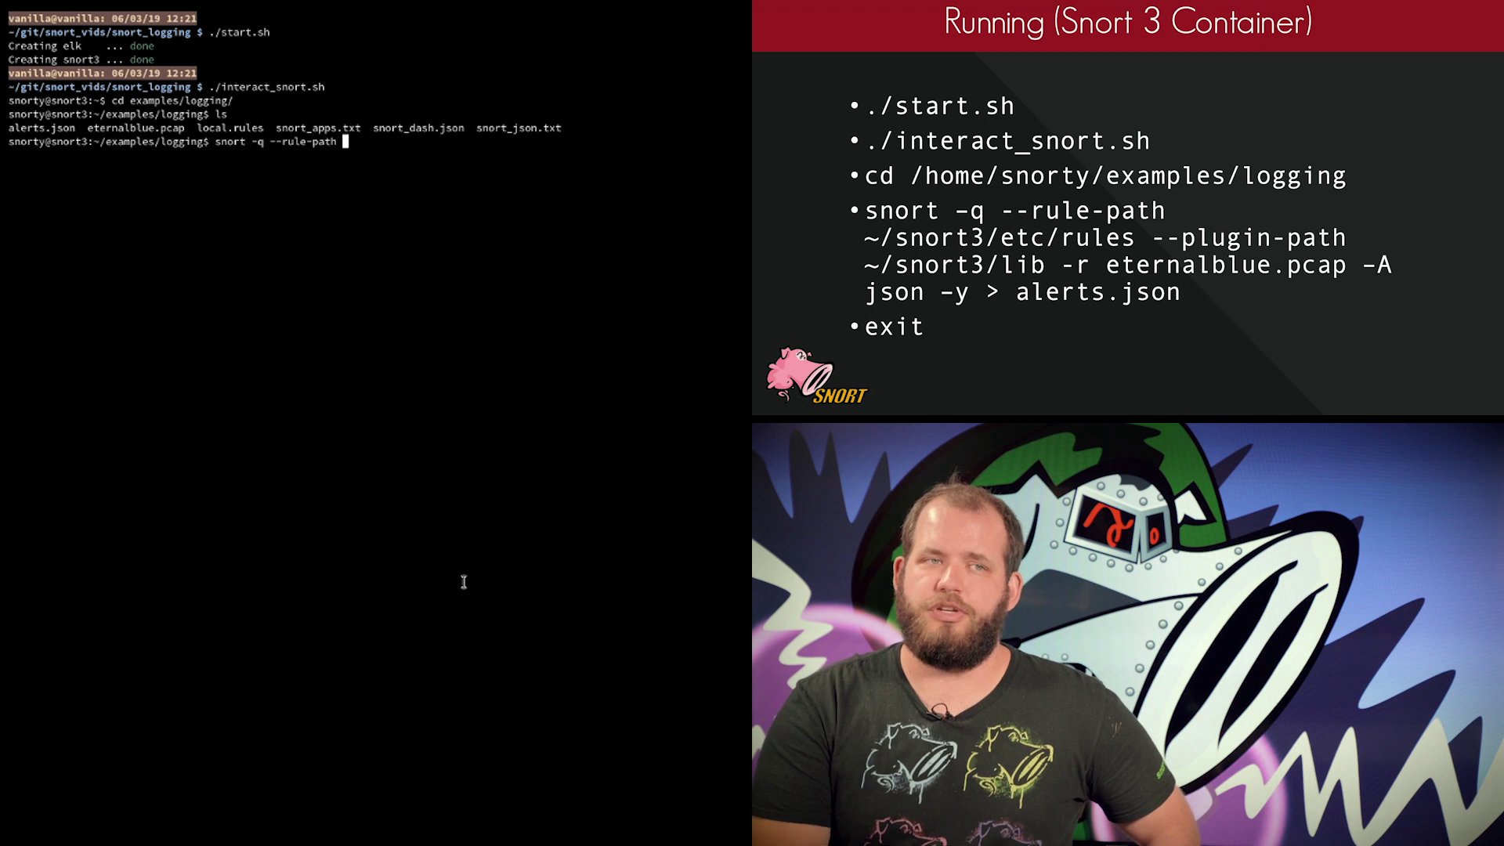
pyautogui.write('~/snort3/etc/')
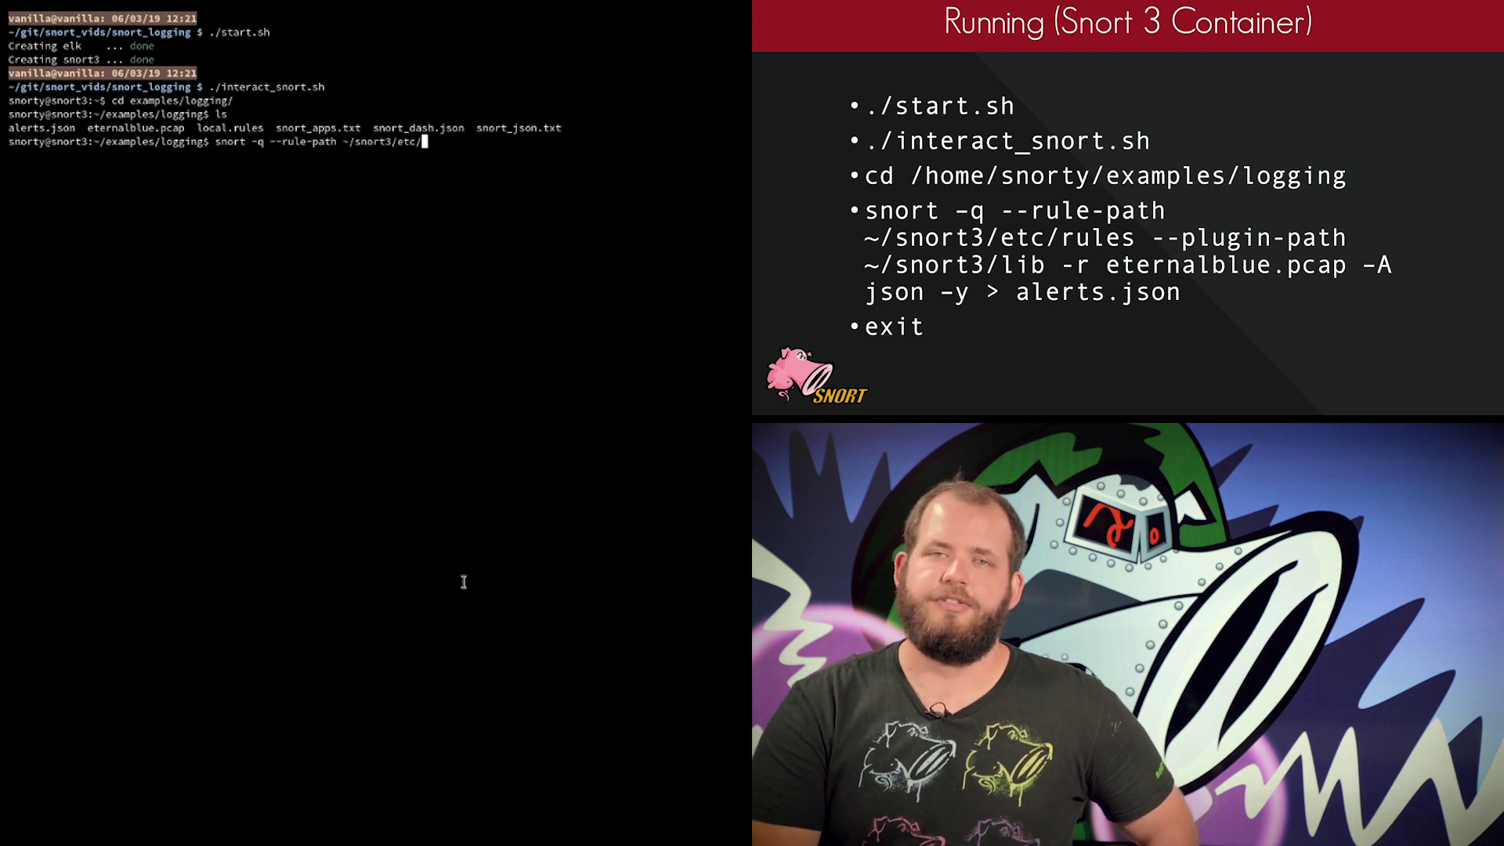
pyautogui.write('rules --')
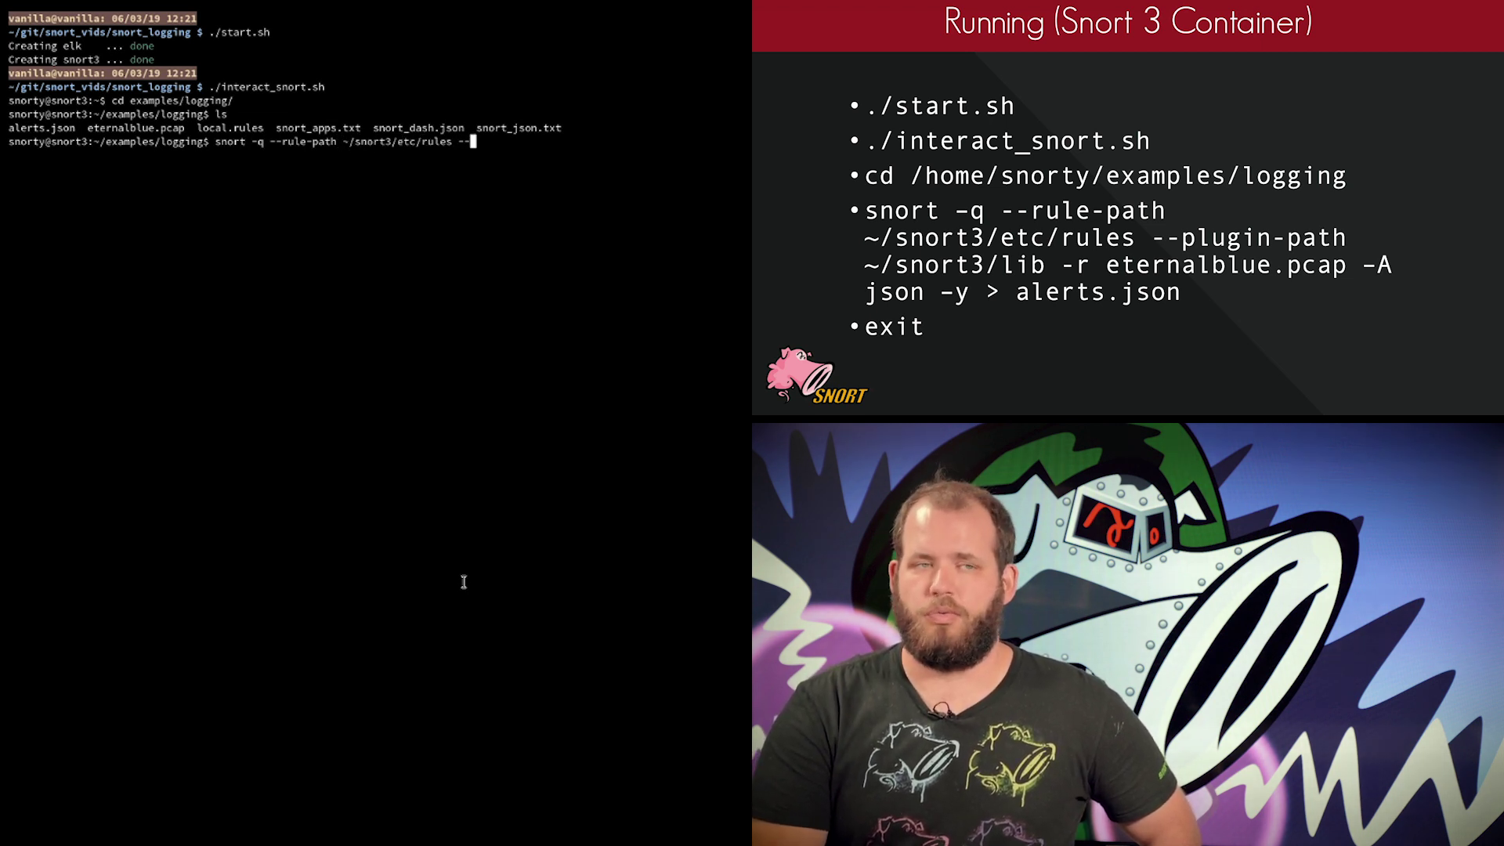
pyautogui.write('plugin-path ')
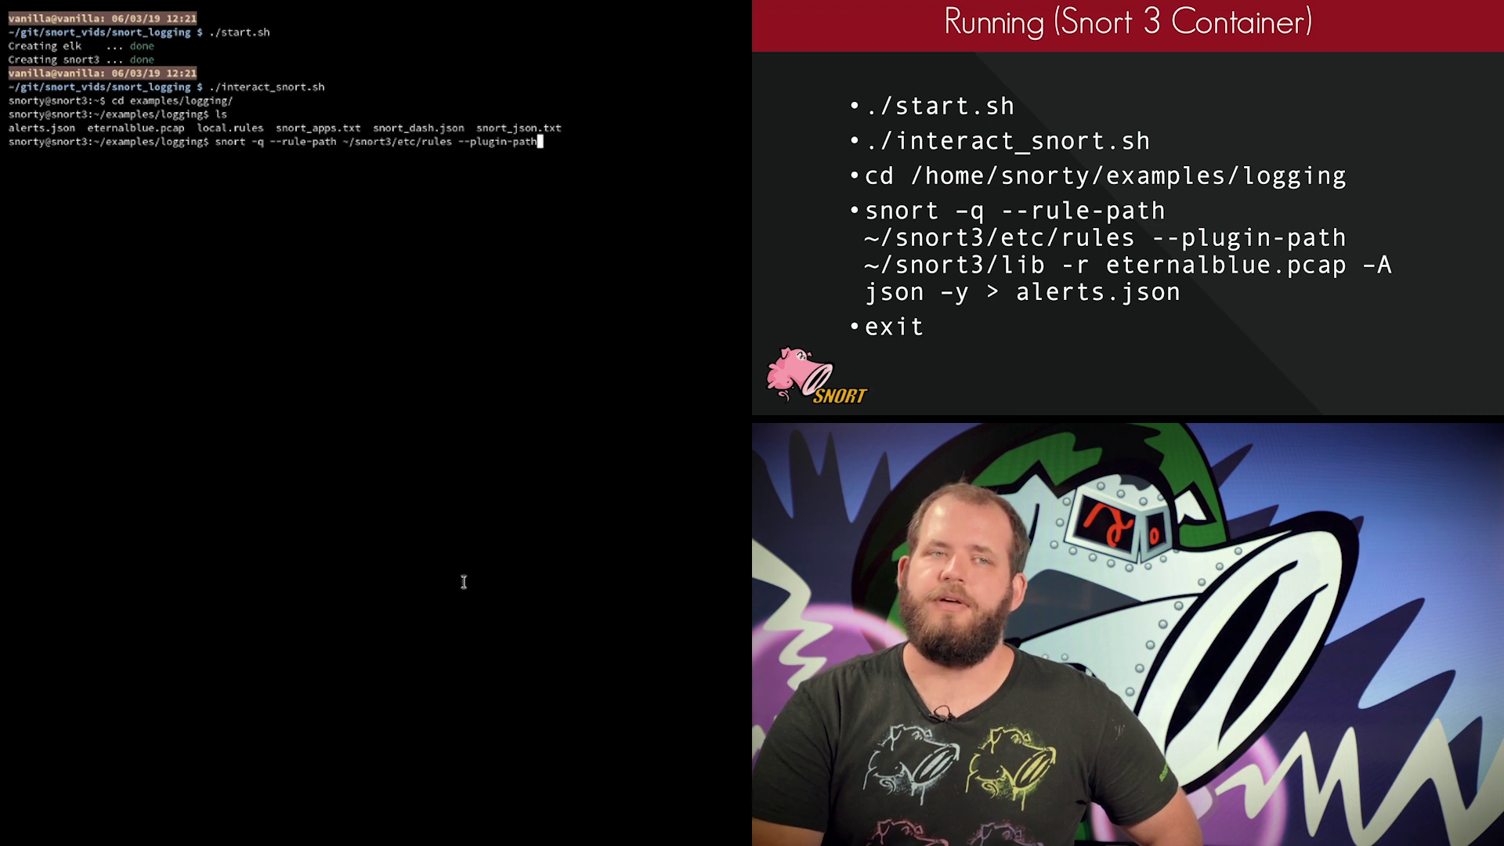
pyautogui.write('~/snort3/')
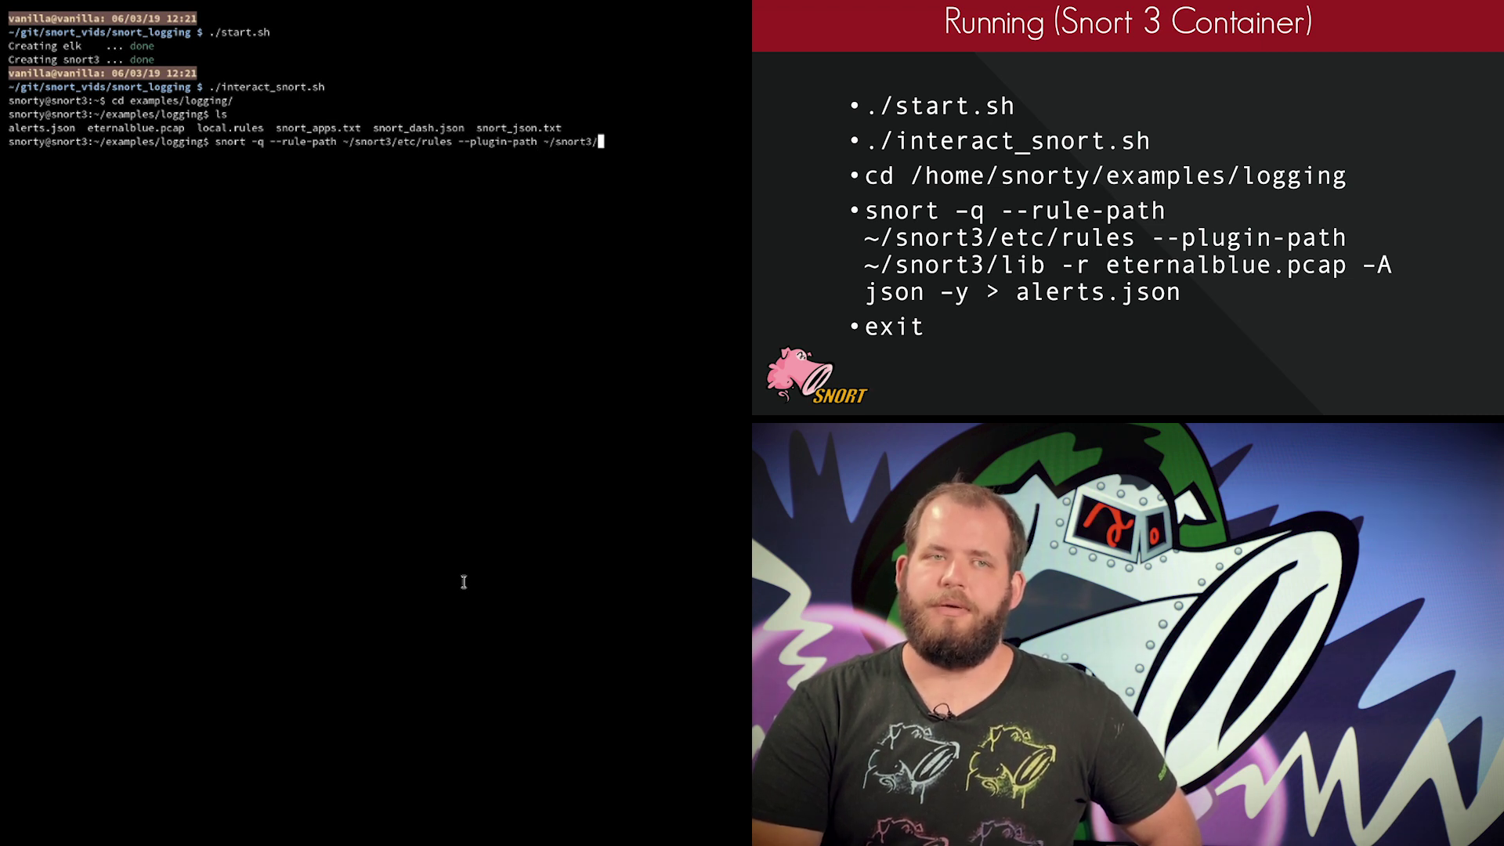
pyautogui.write('lib -r etern')
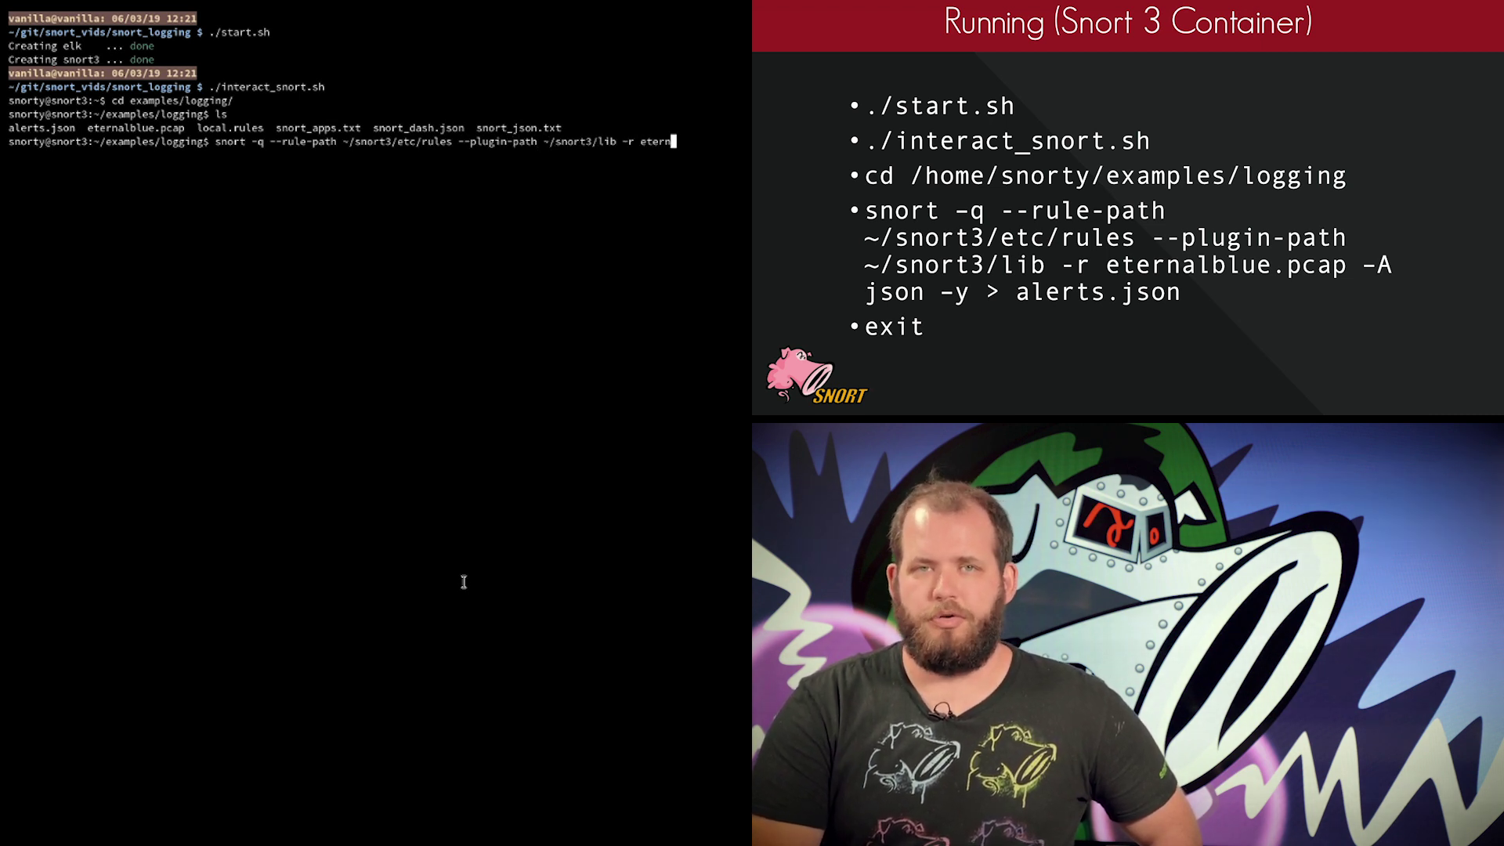
pyautogui.write('alblue.pcap -A')
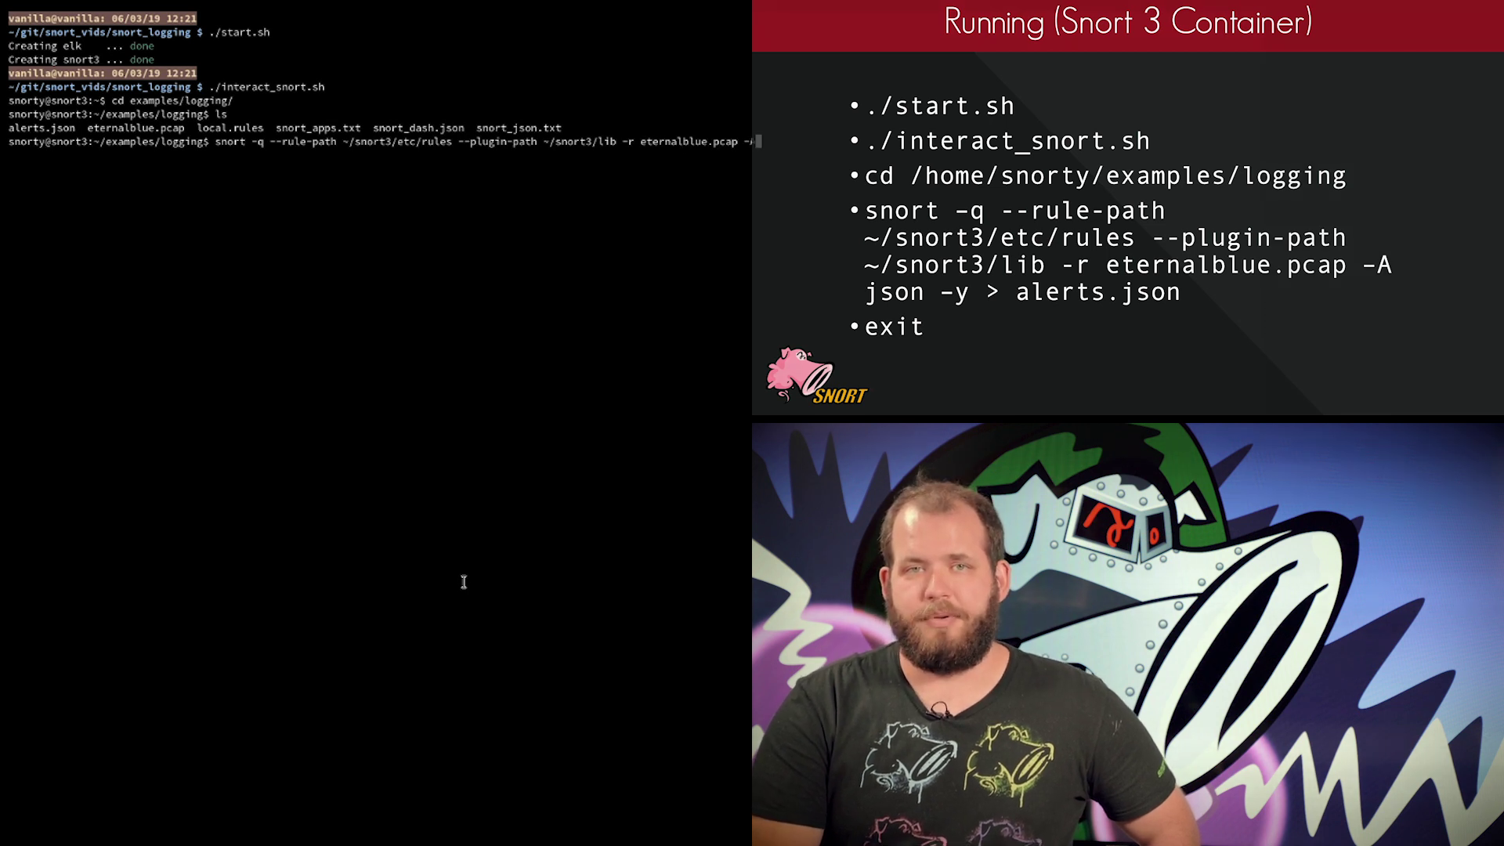
pyautogui.write(' json -')
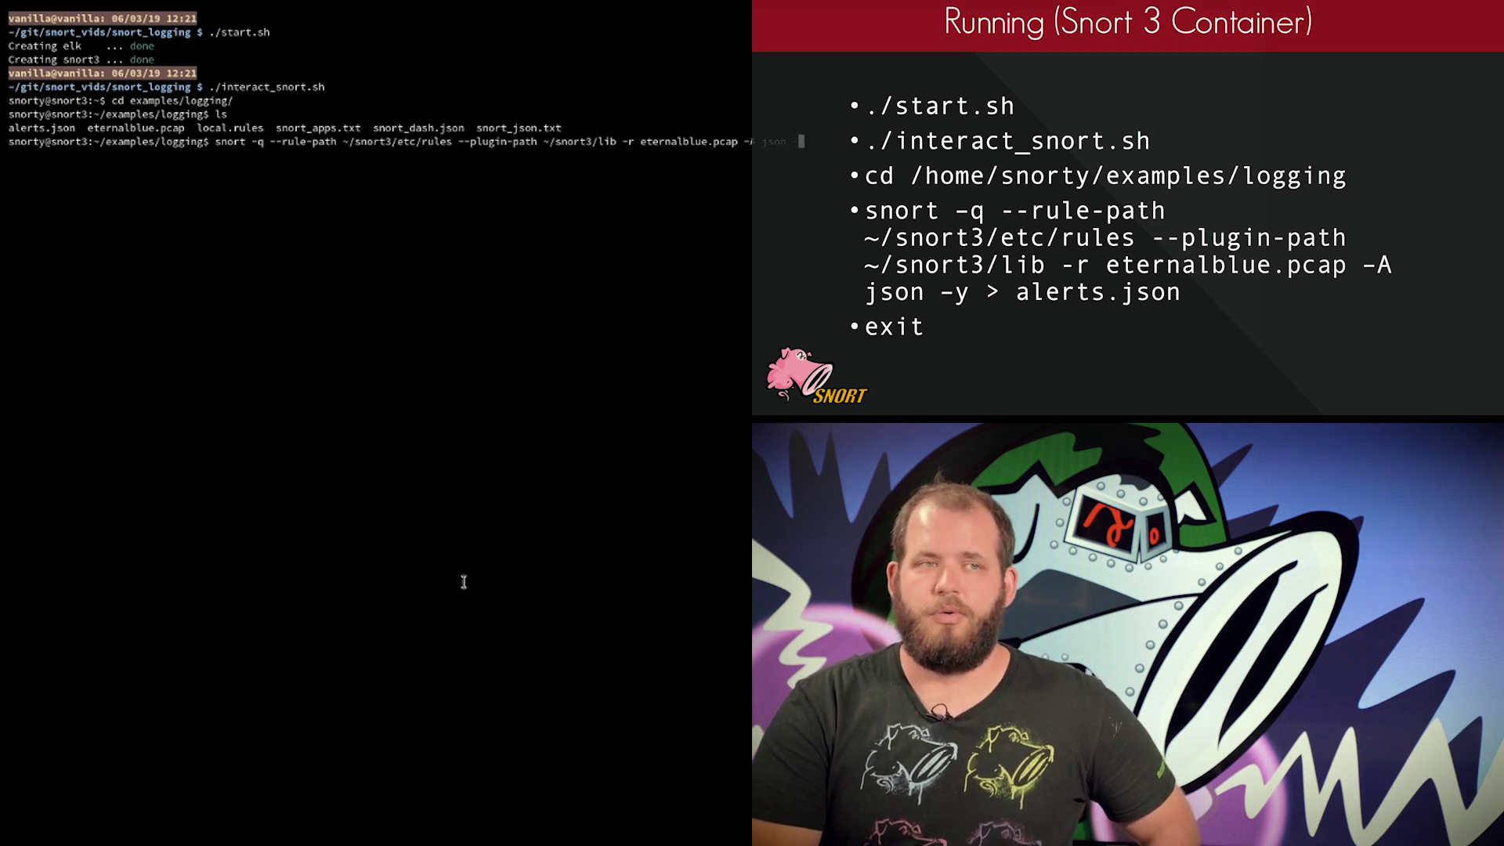
pyautogui.write('y > alerts')
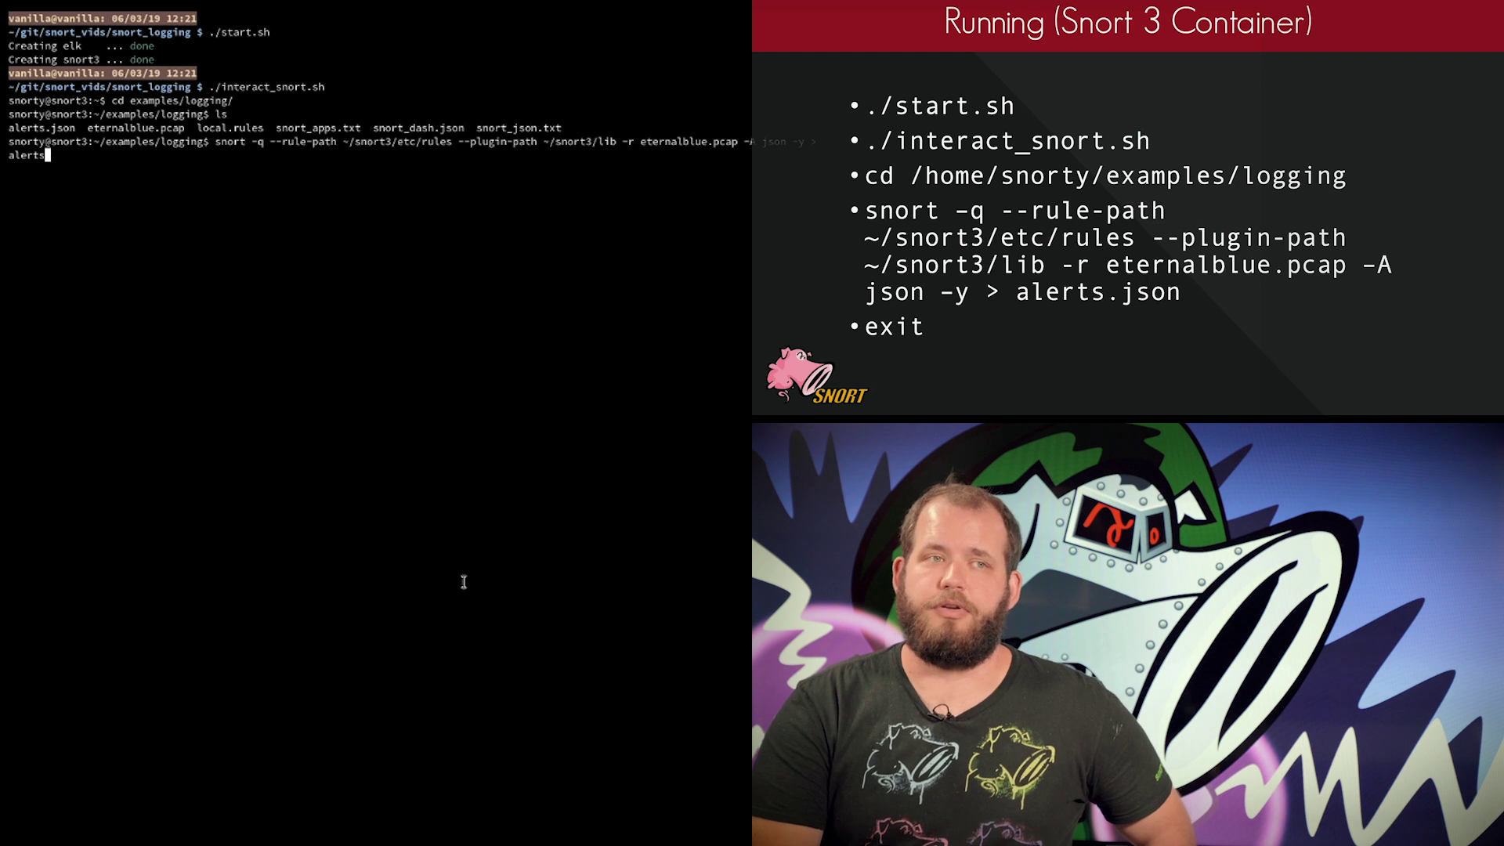
pyautogui.write('.json')
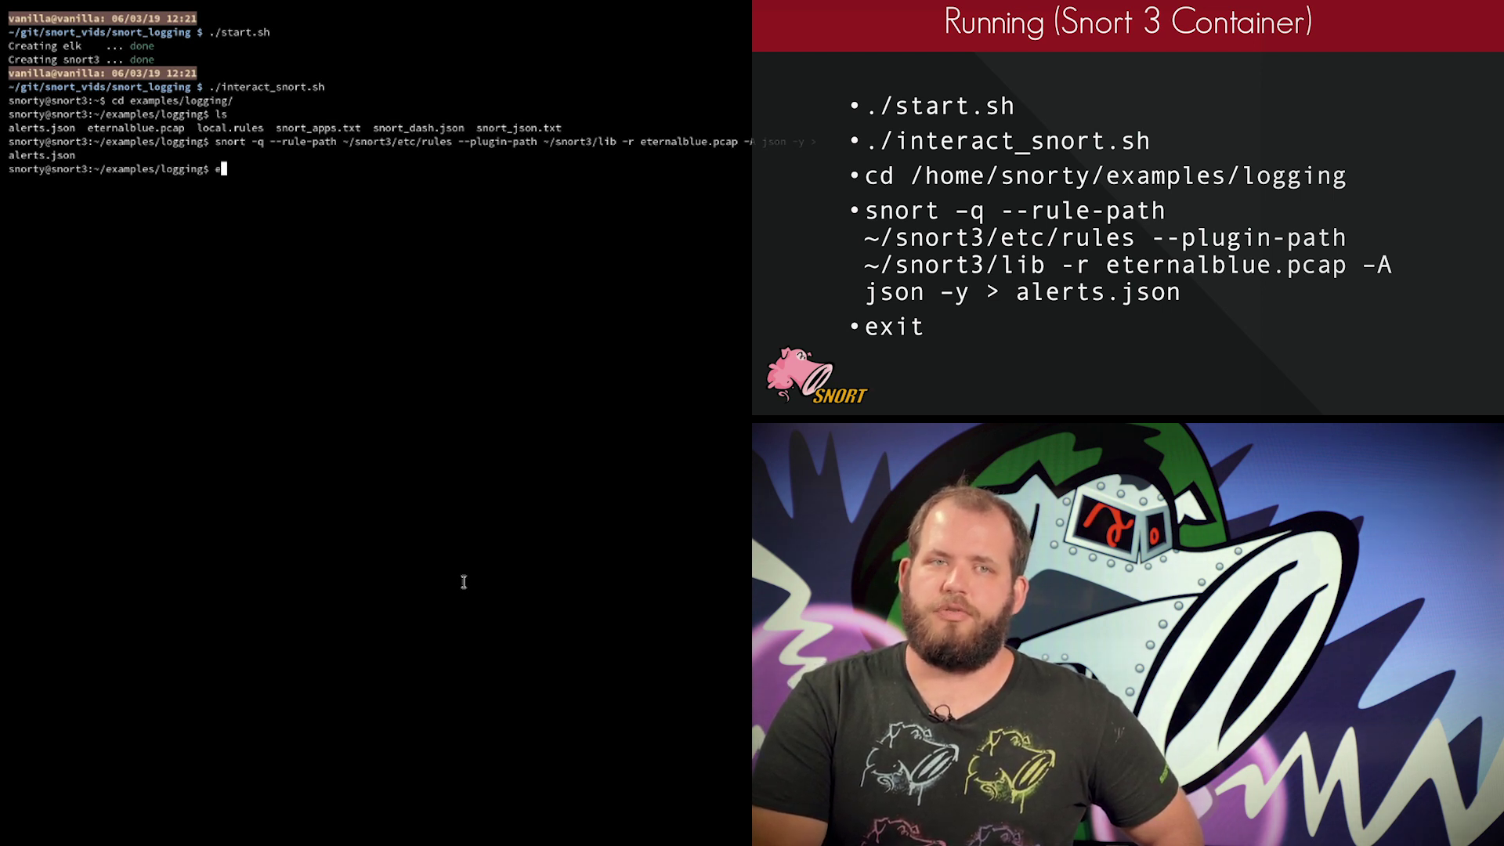
pyautogui.write('xit')
pyautogui.press('Return')
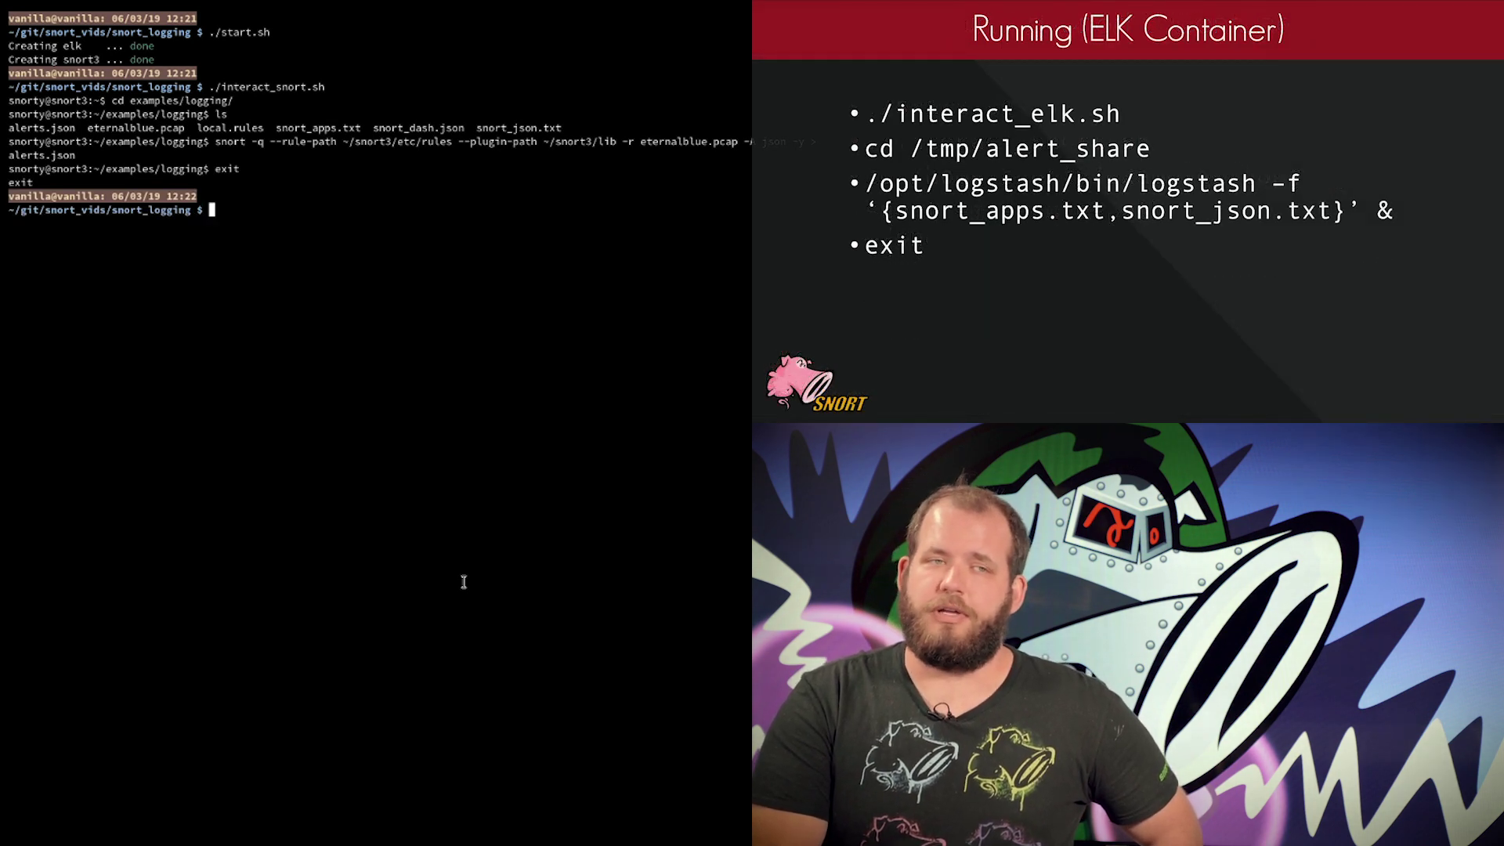
# Step: Open a shell in the ELK container and go to /tmp/alert_share
pyautogui.write('./interact_elk.sh')
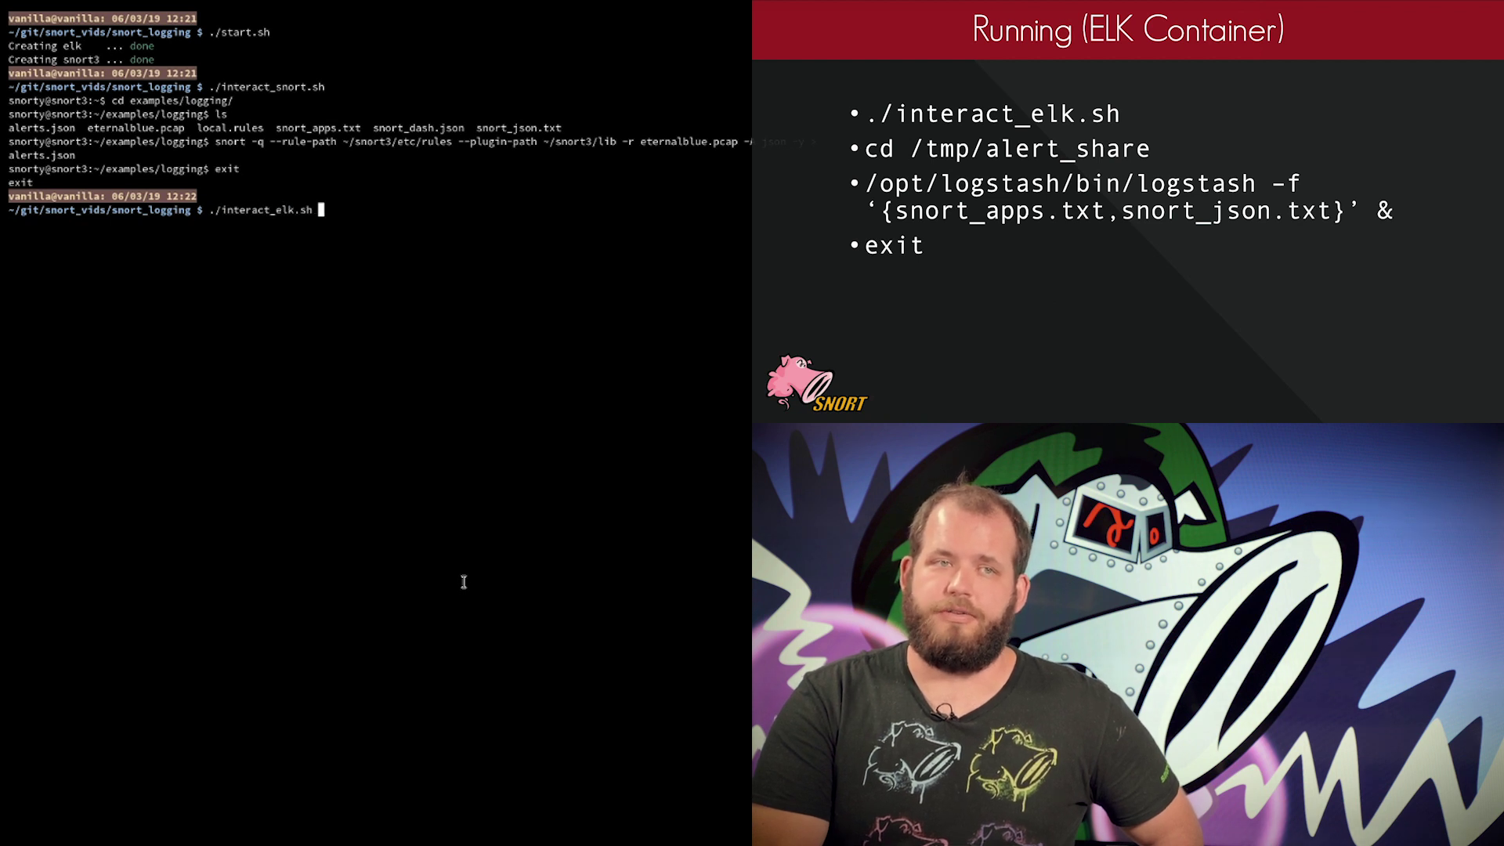
pyautogui.press('Return')
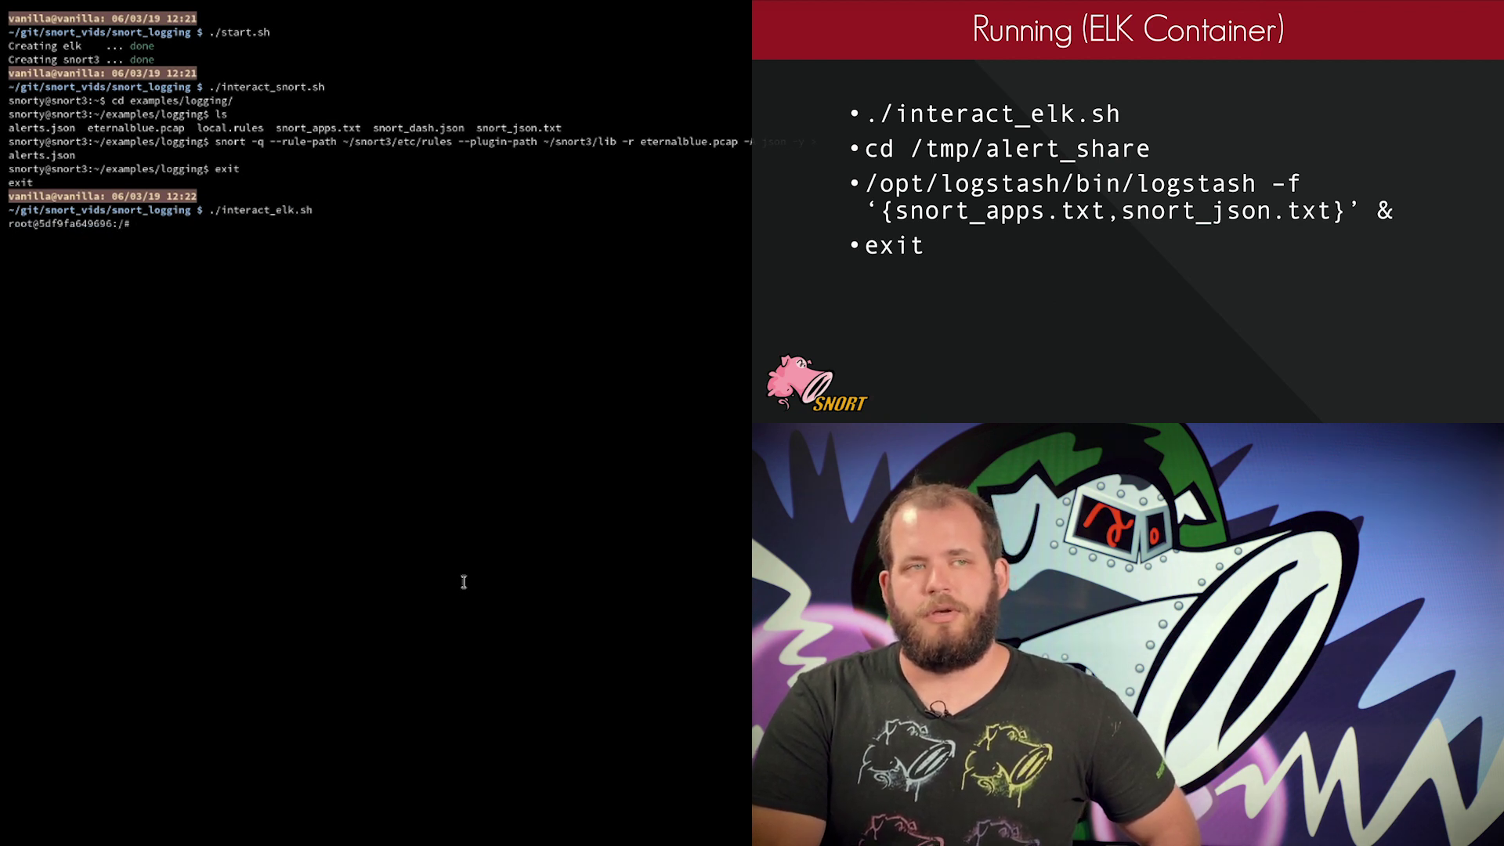
pyautogui.write('cd /tmp/alert_share/')
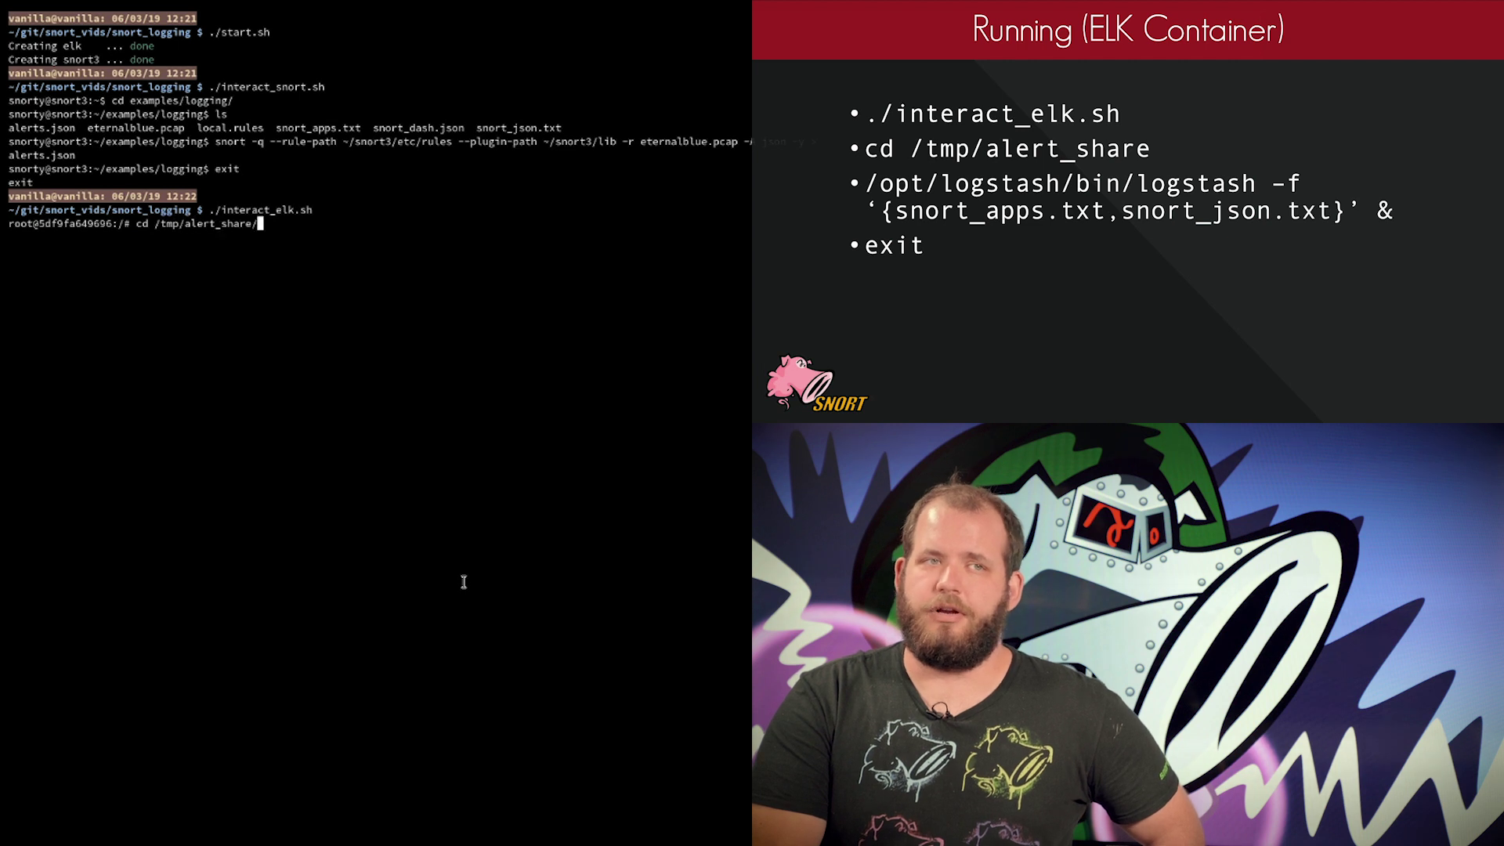
pyautogui.press('Return')
# Step: List the folder and start Logstash in the background with snort_apps.txt and snort_json.txt configs
pyautogui.write('ls')
pyautogui.press('Return')
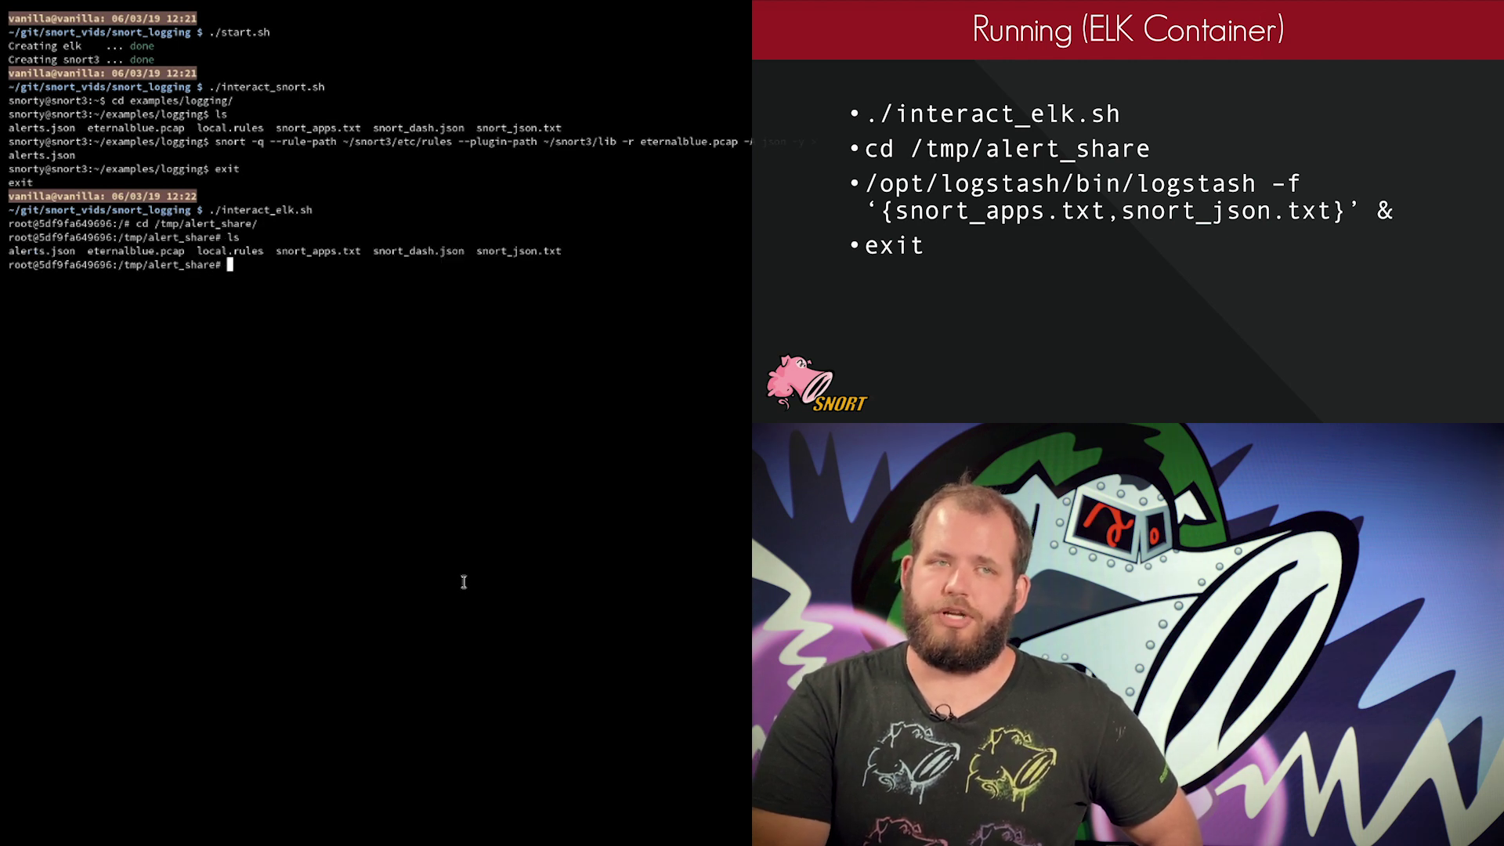
pyautogui.write('/op')
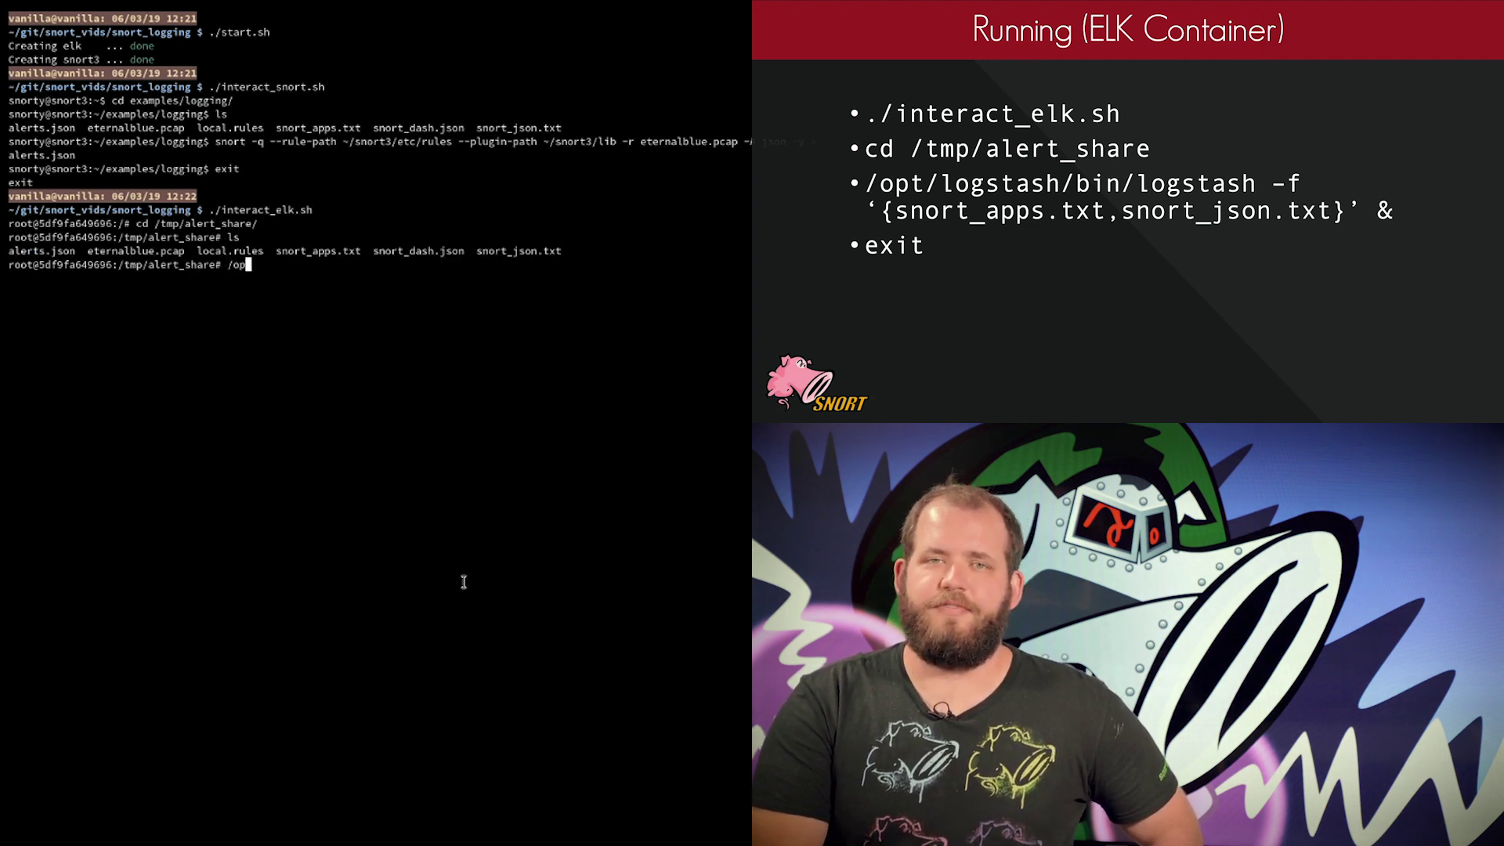
pyautogui.write('t/logstash/')
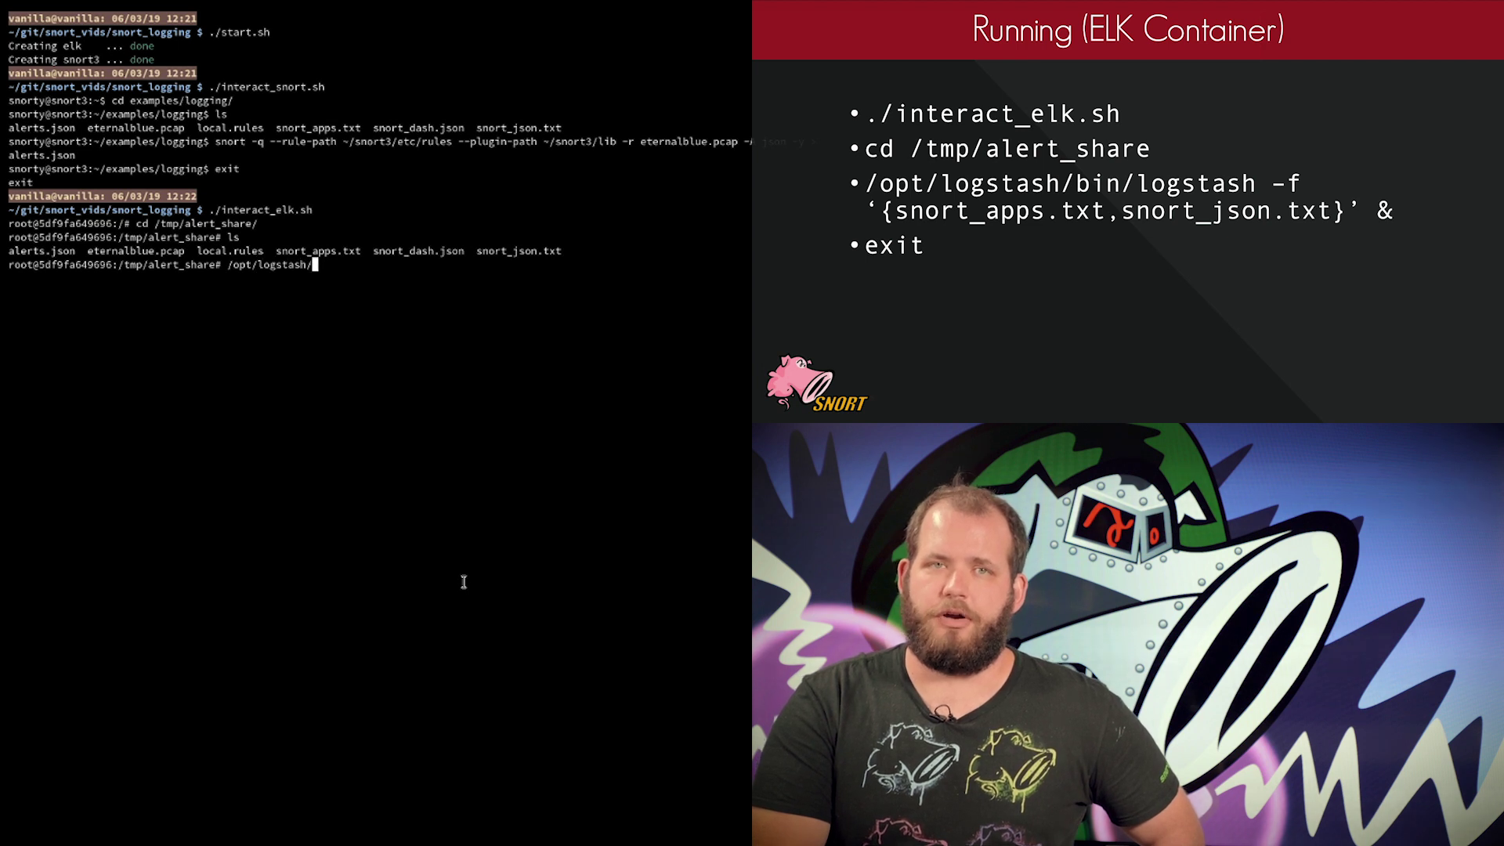
pyautogui.write('bin/logstash -')
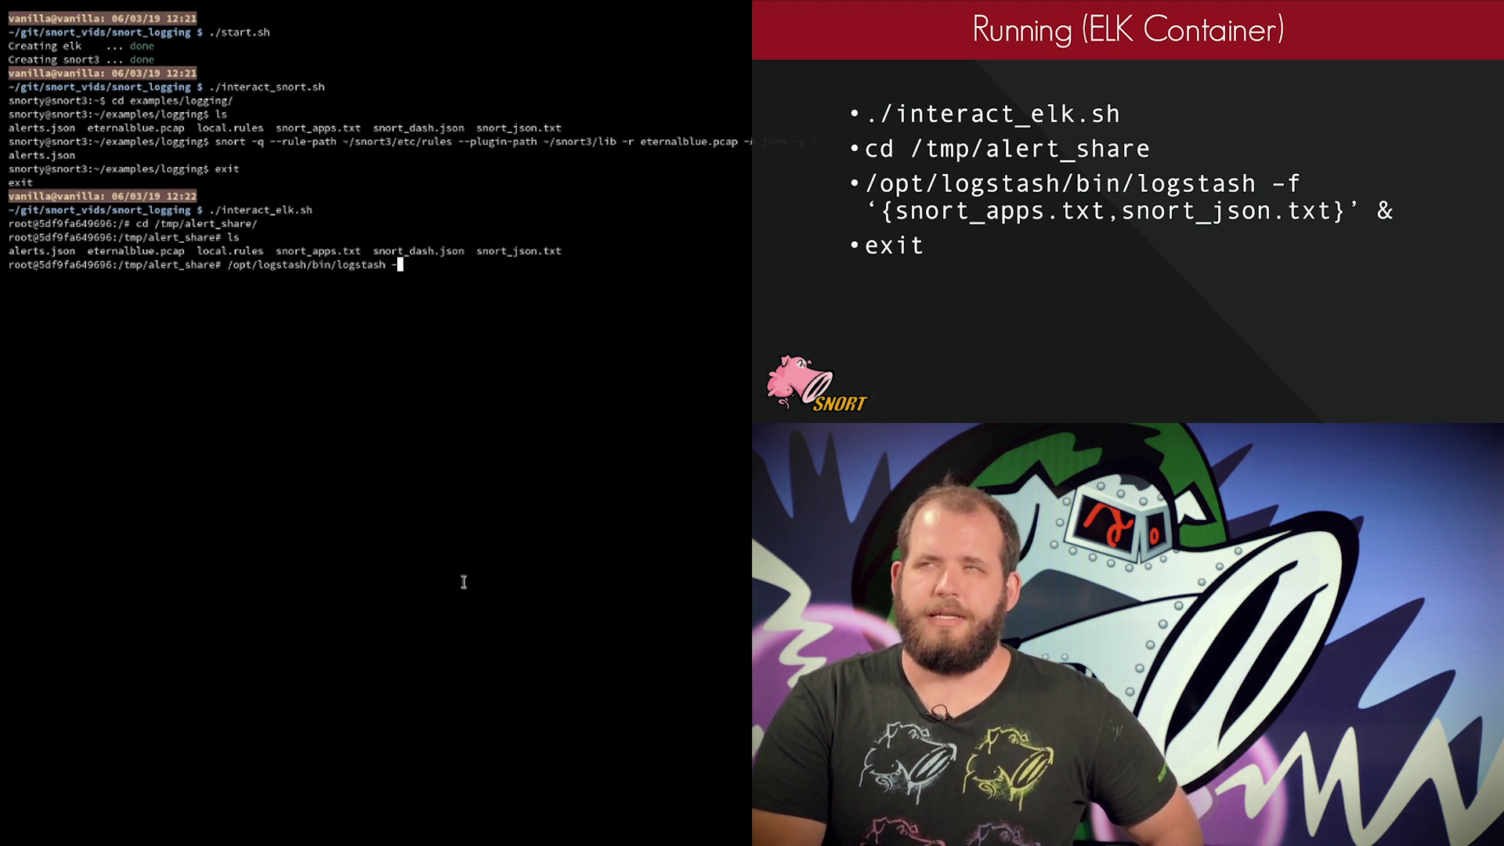
pyautogui.write("f '{snor")
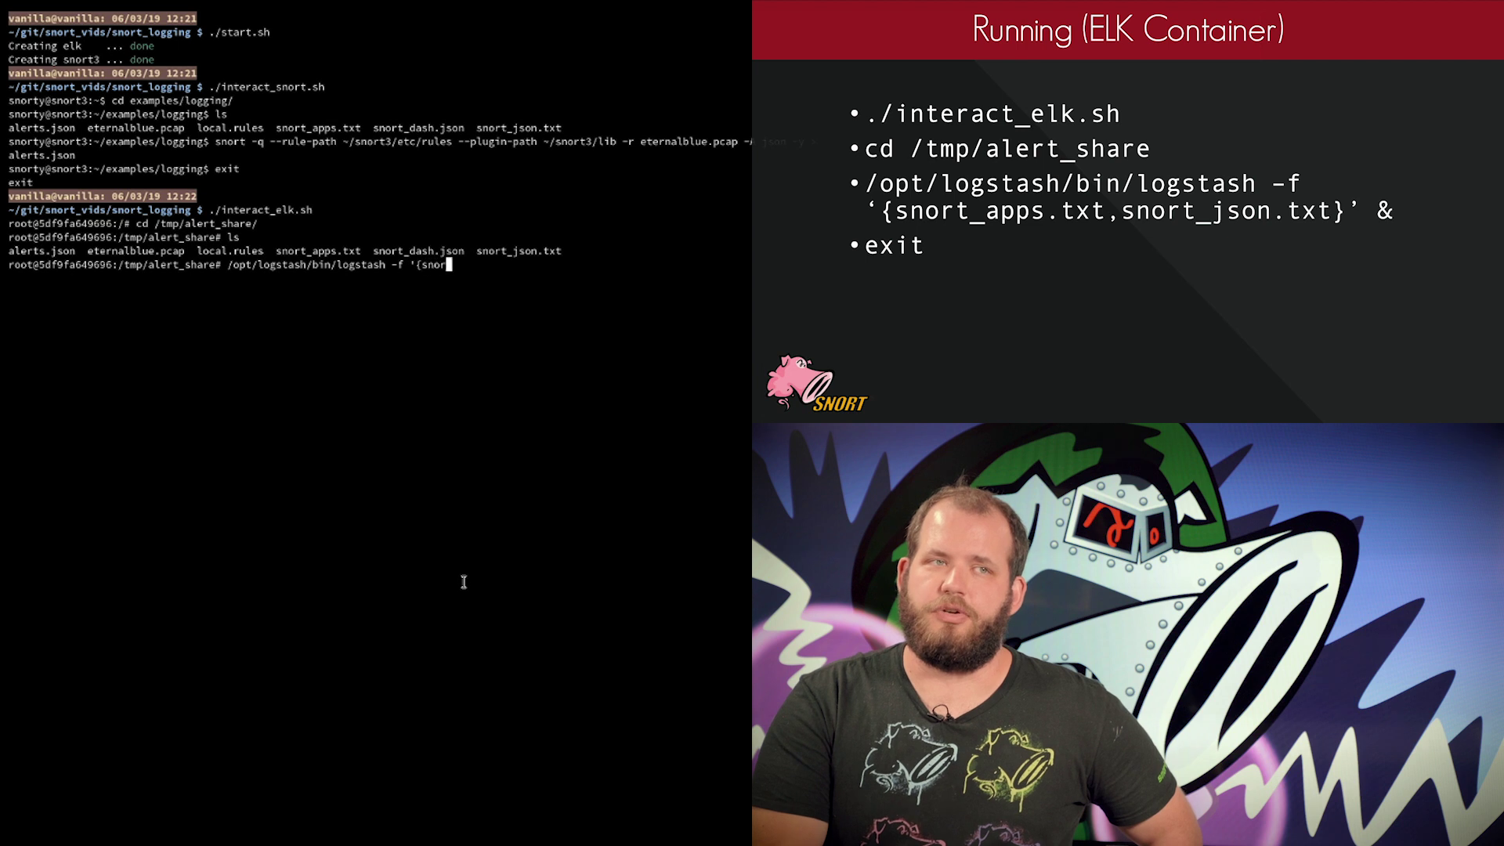
pyautogui.write('t_apps.txt')
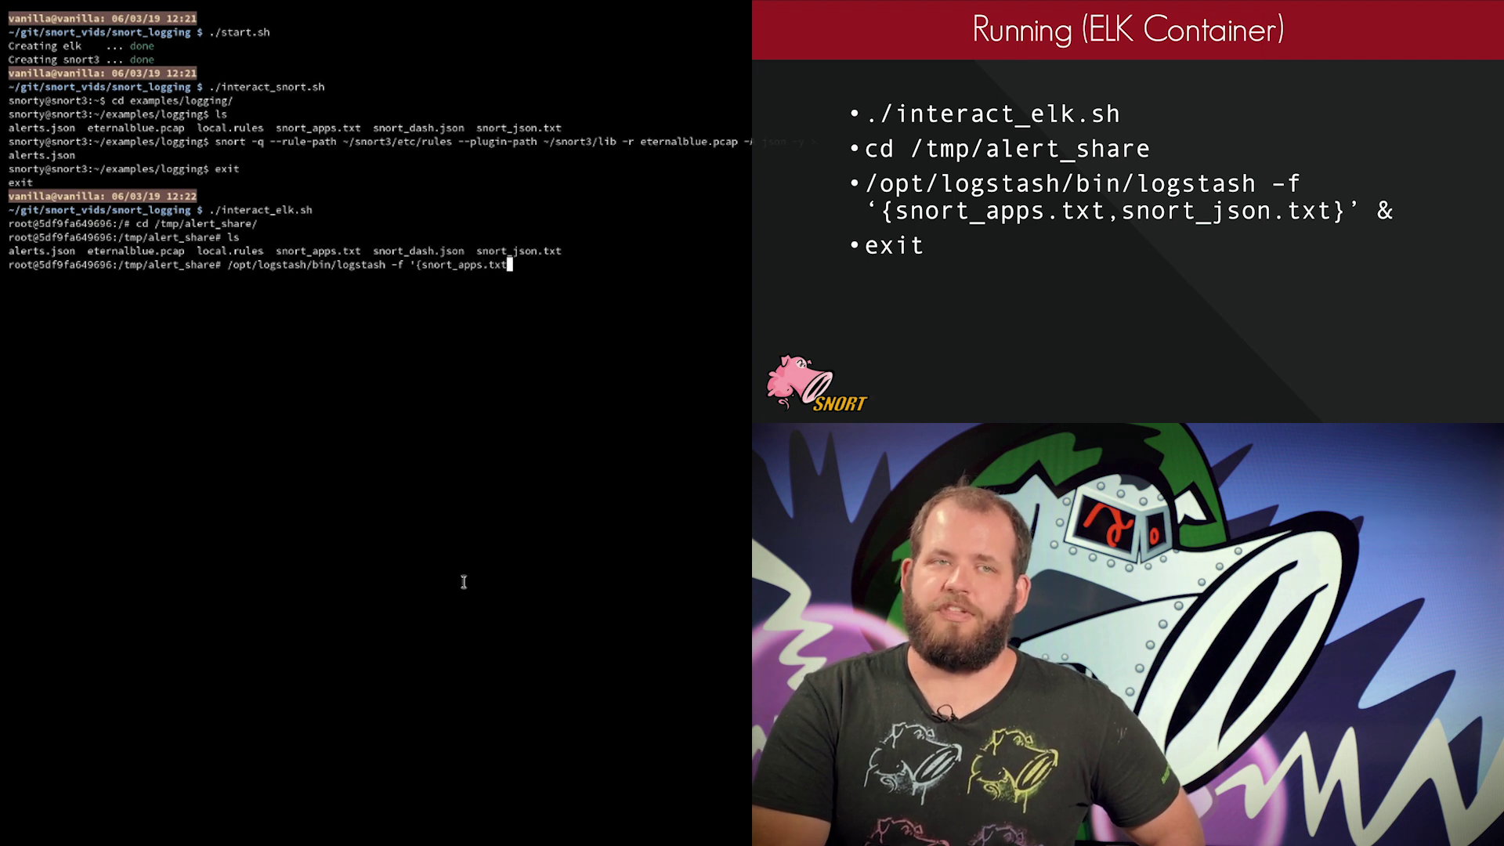
pyautogui.write(',snort_json.txt')
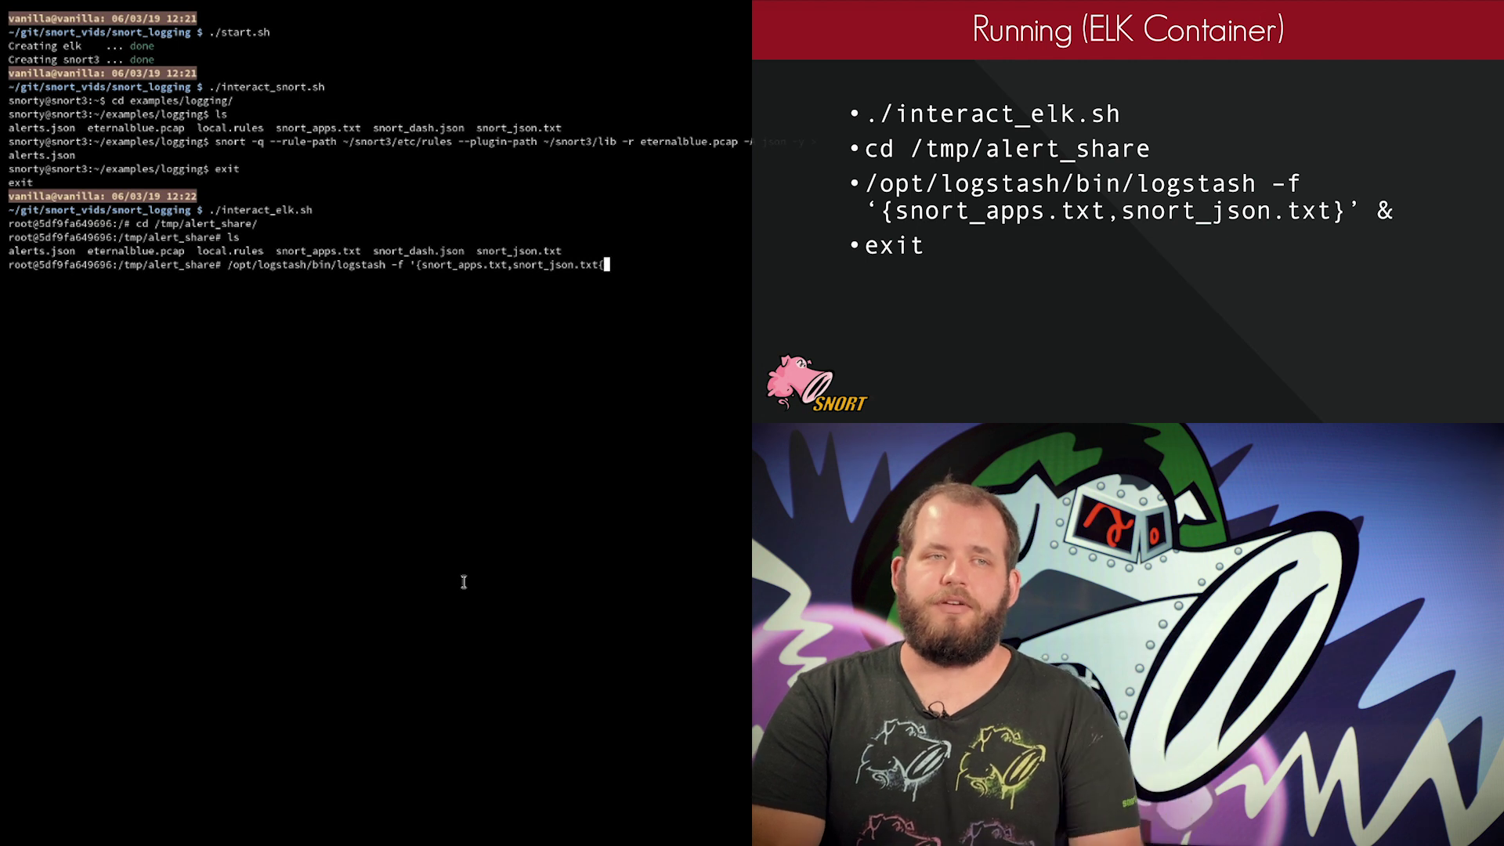
pyautogui.write("}'")
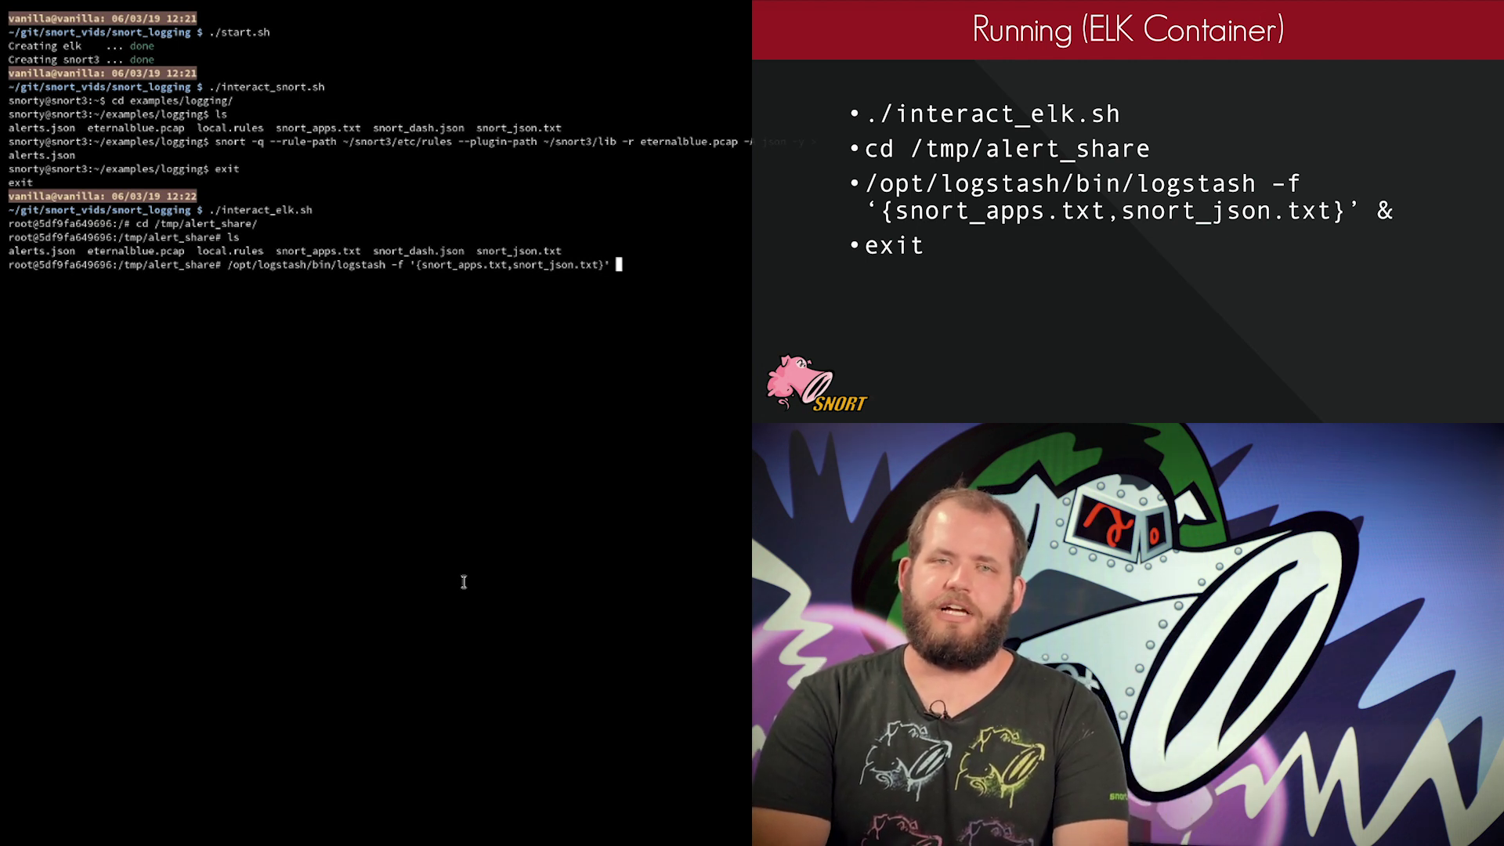
pyautogui.write(' &')
pyautogui.press('Return')
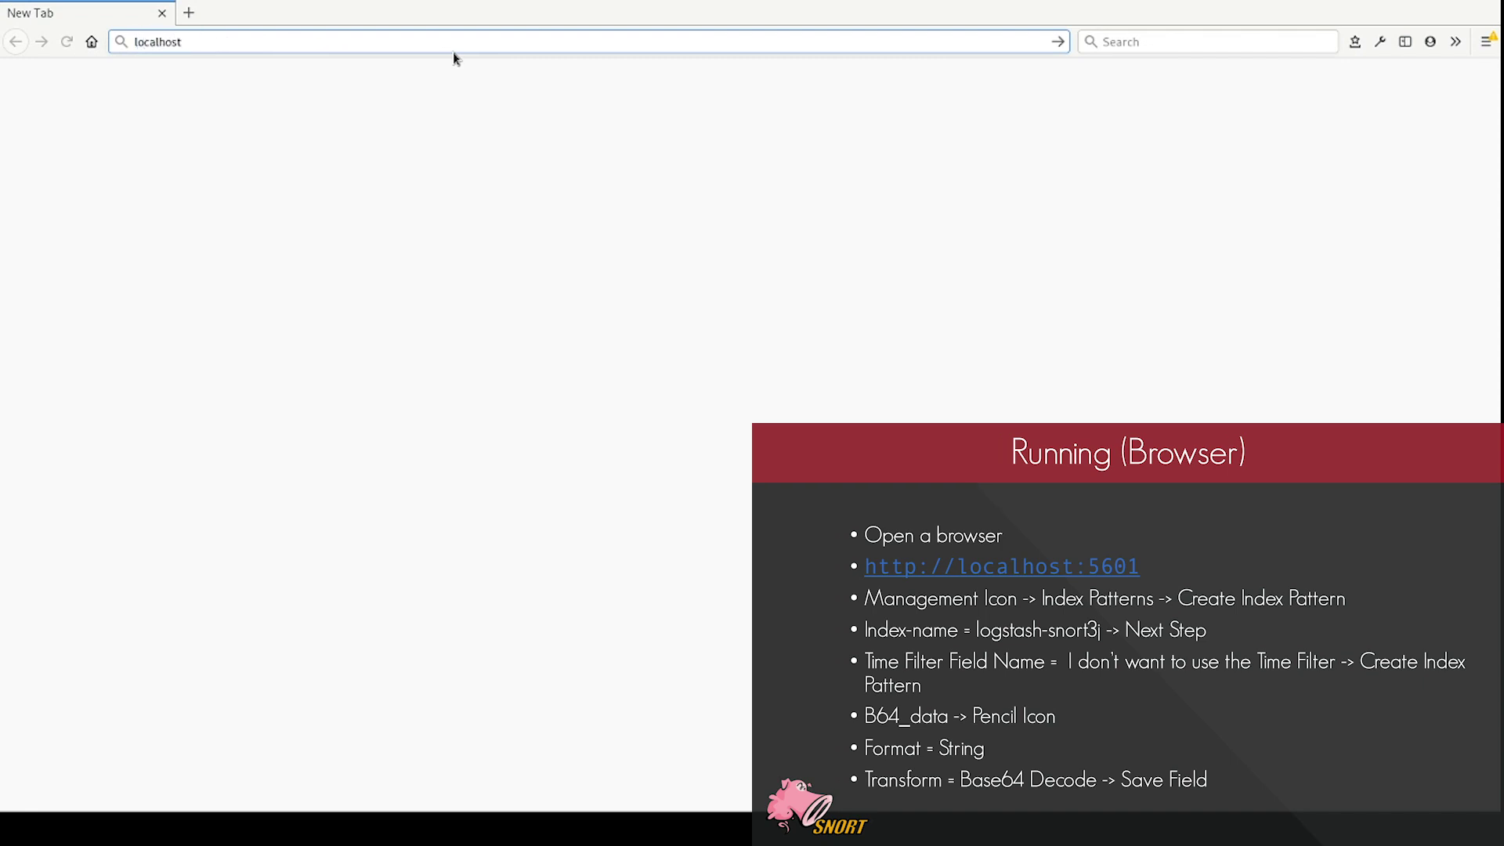
# Step: Load Kibana at localhost:5601 and open Management's Index Patterns page
pyautogui.write(':5601')
pyautogui.press('Return')
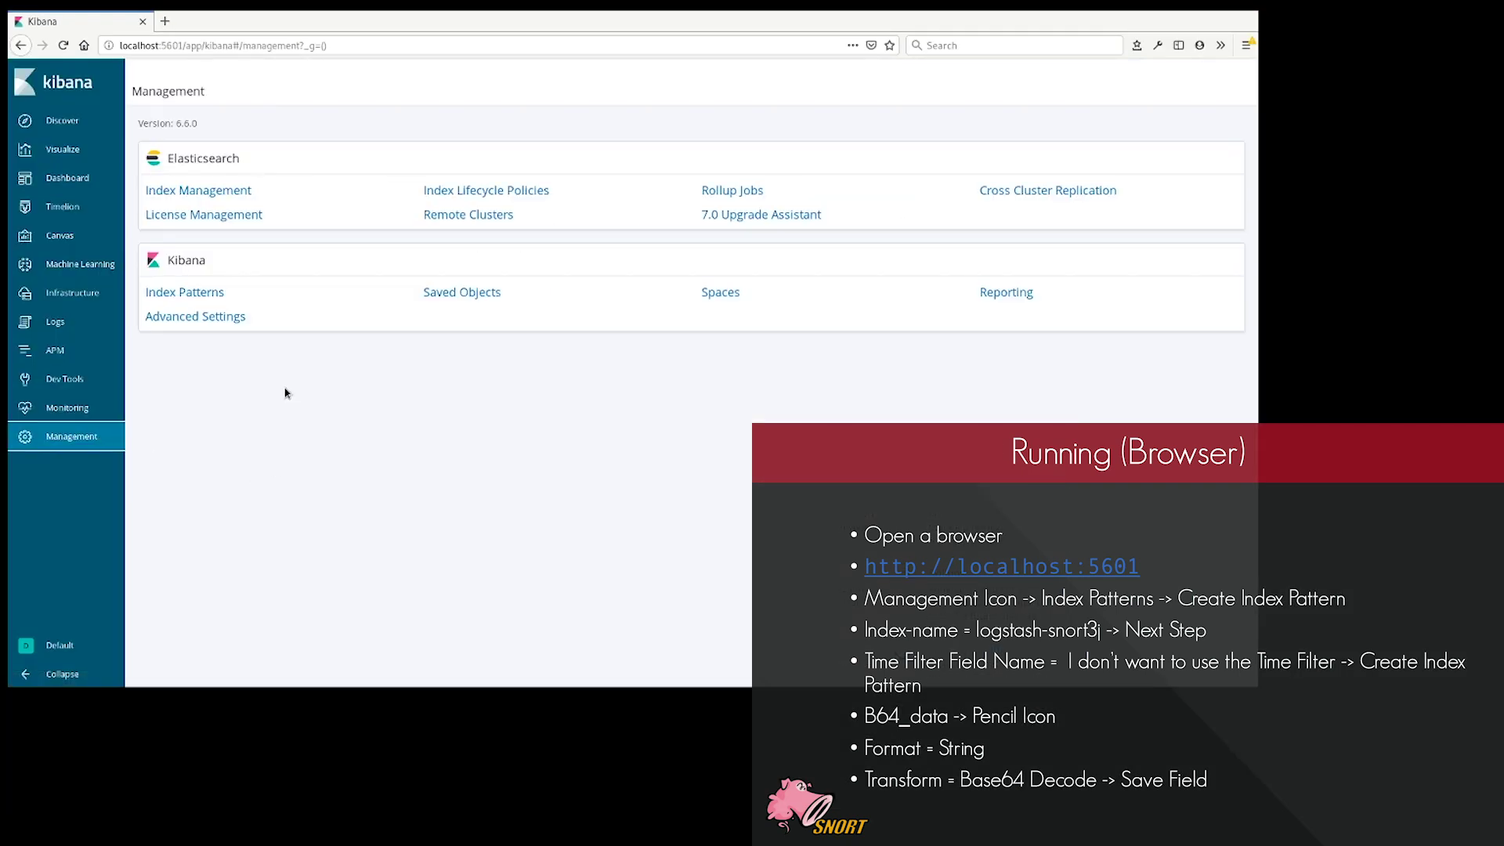
pyautogui.click(211, 301)
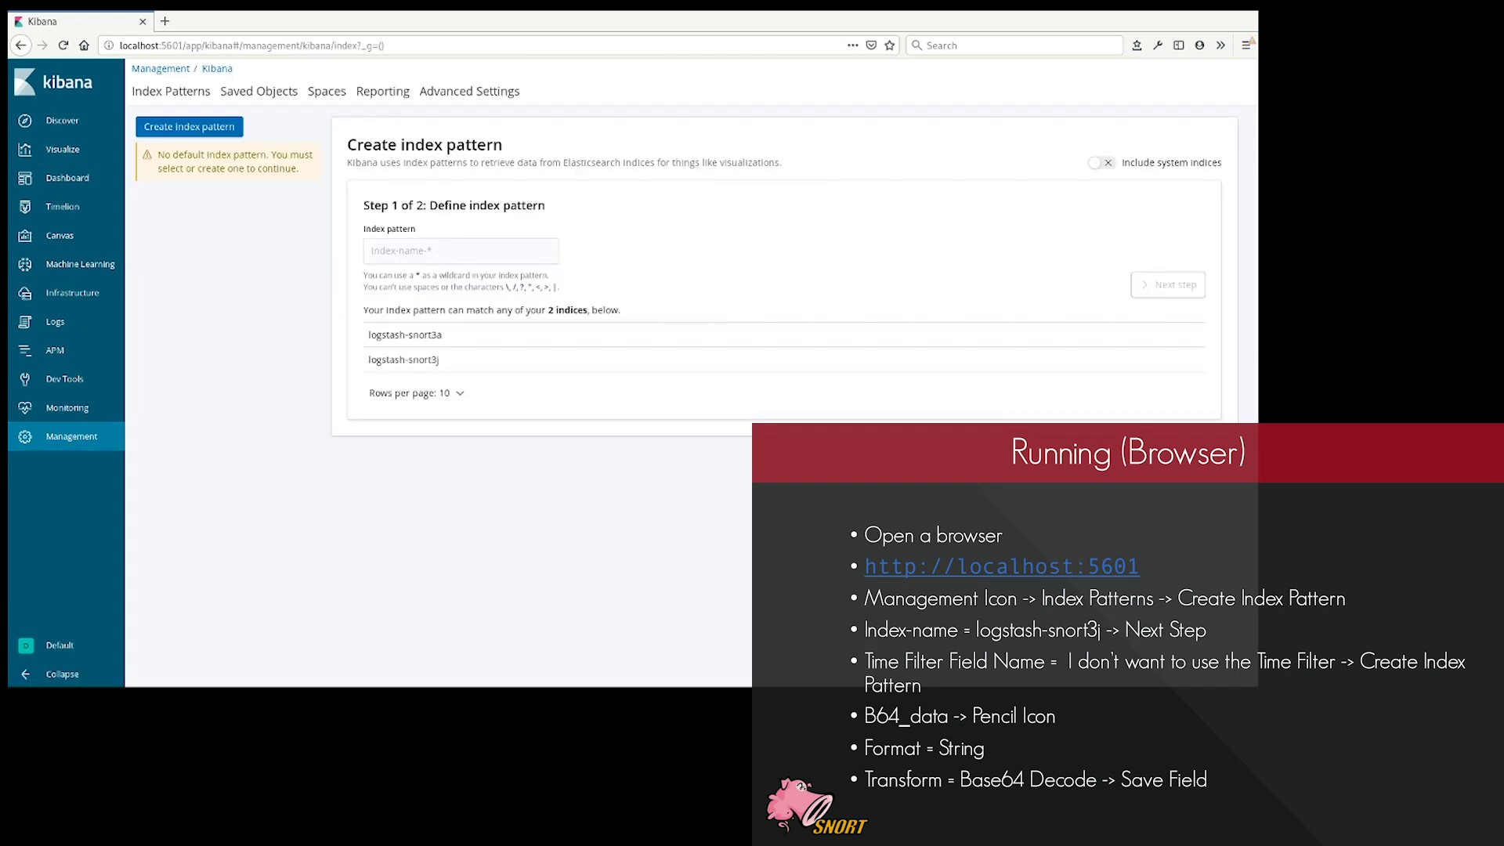
# Step: Create the logstash-snort3j* index pattern without a time filter
pyautogui.click(513, 252)
pyautogui.write('logs')
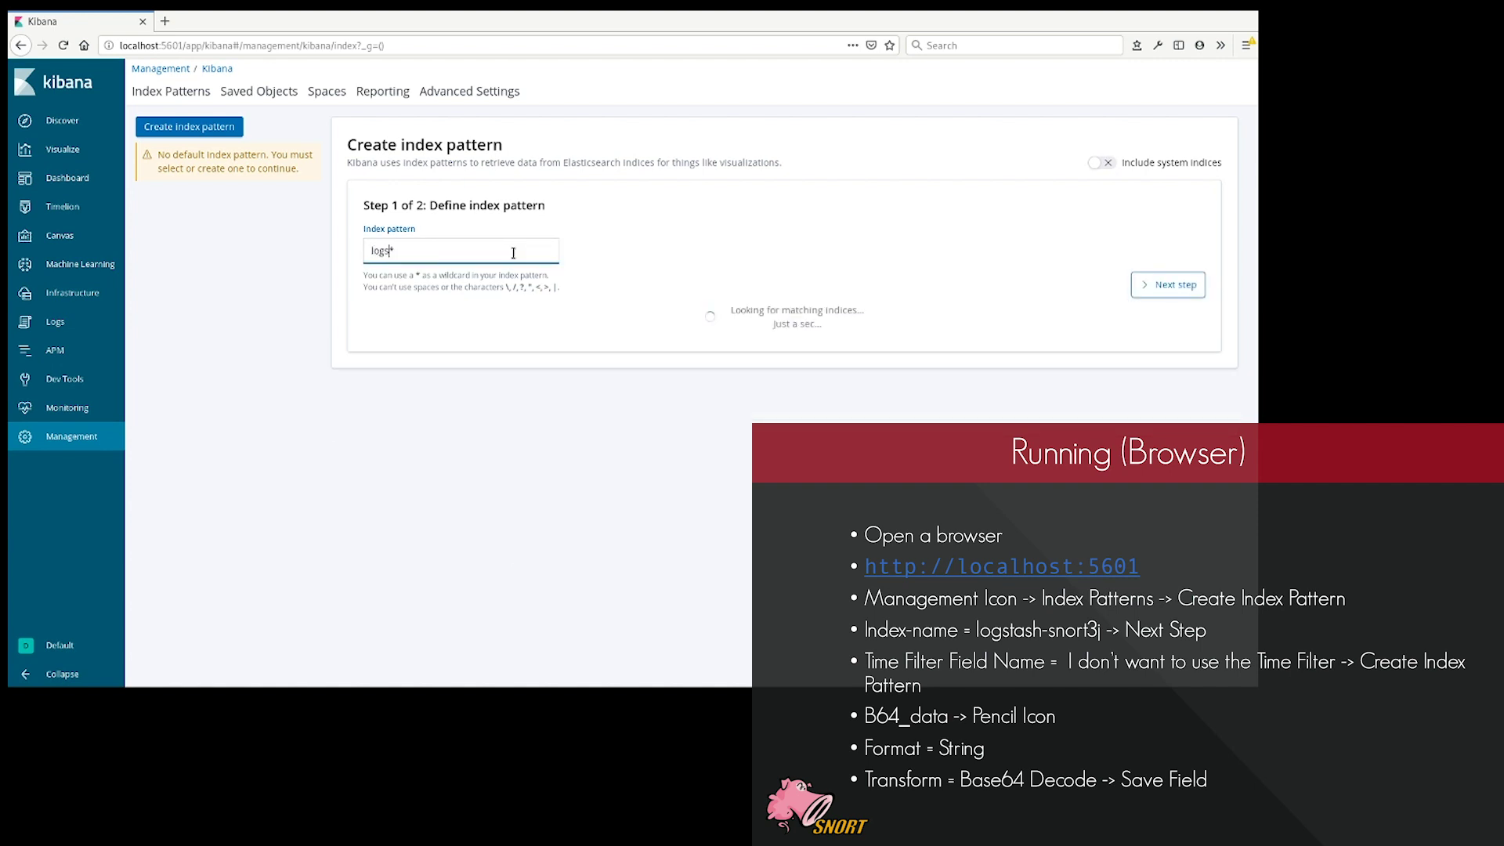
pyautogui.write('tash-snort3j')
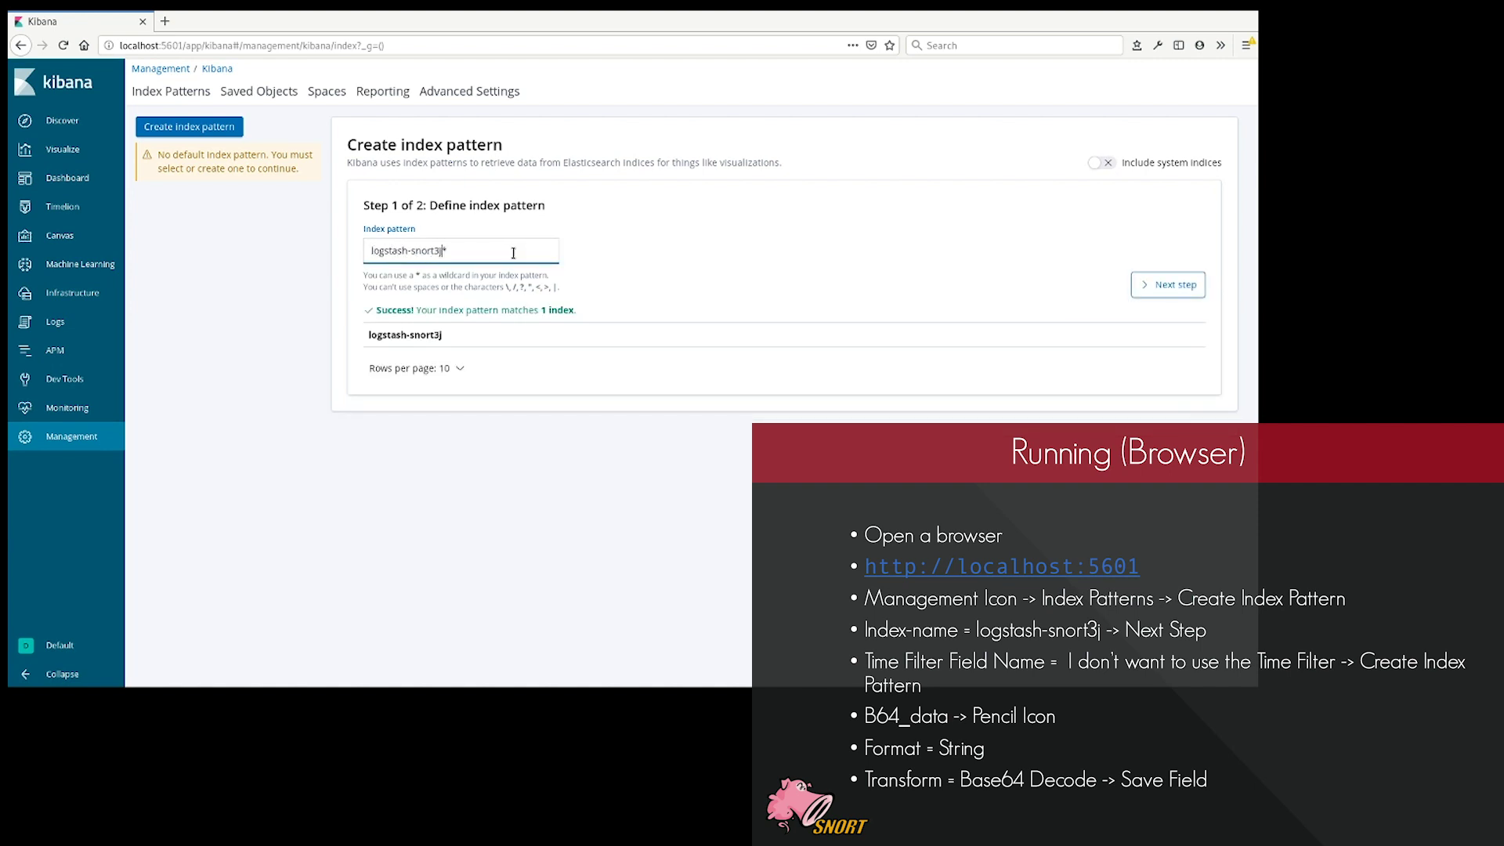
pyautogui.click(1157, 285)
pyautogui.click(519, 273)
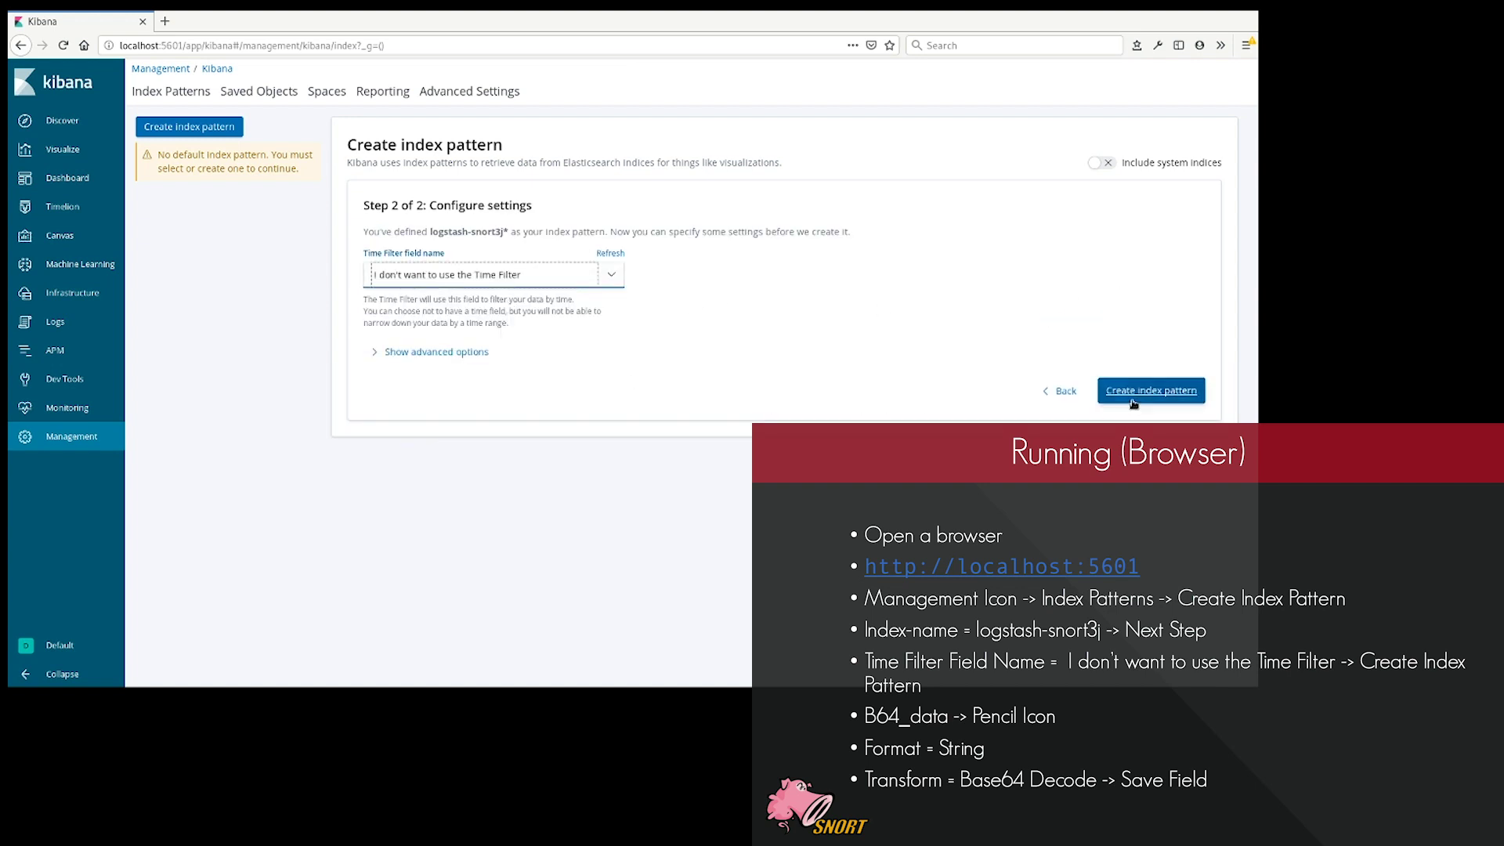
pyautogui.click(1134, 399)
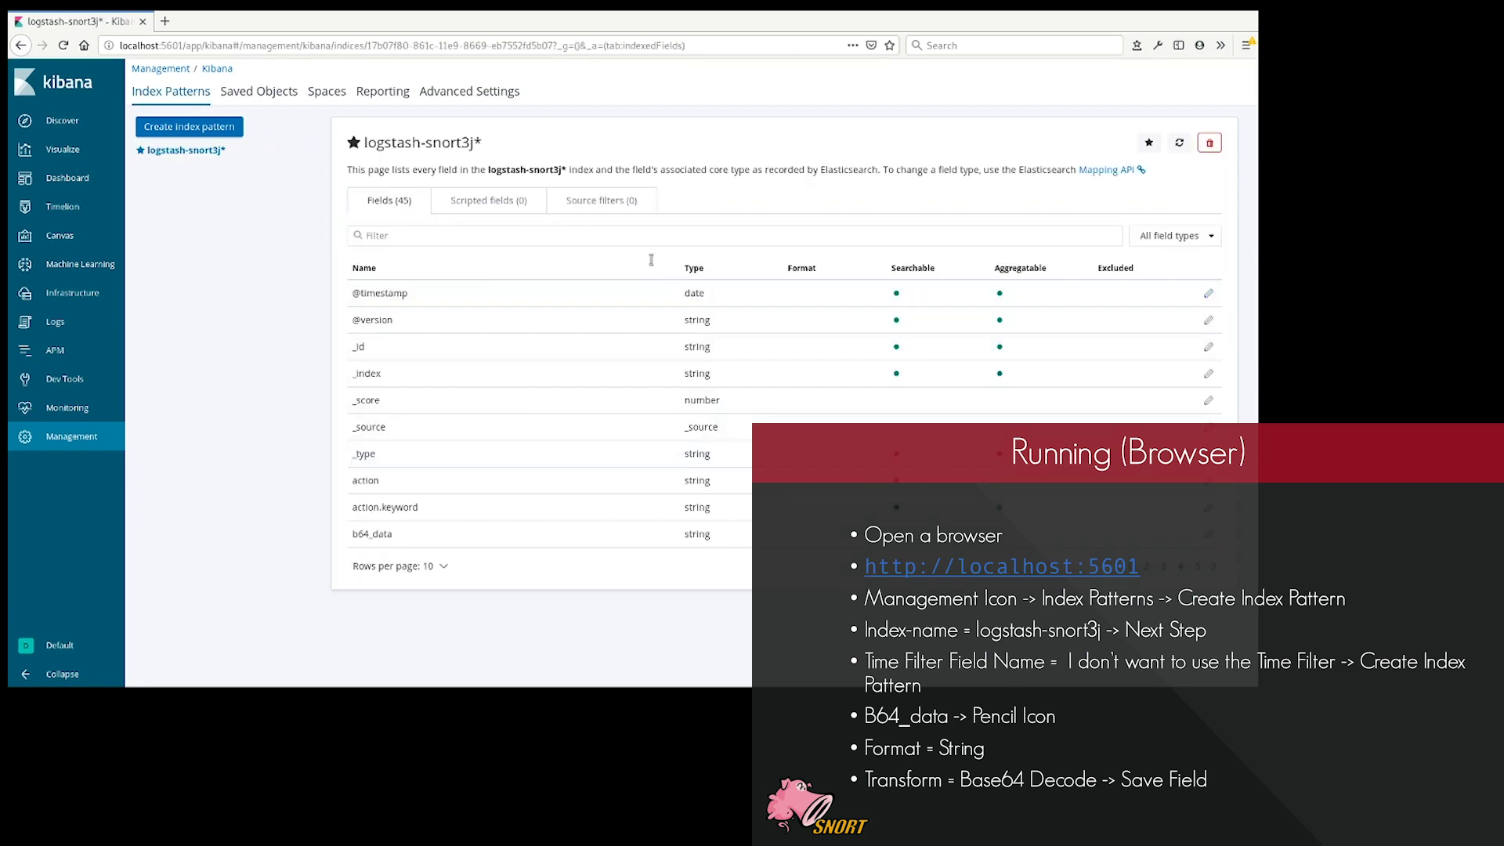
# Step: Give the b64_data field String format with a Base64 Decode transform and save it
pyautogui.click(1207, 534)
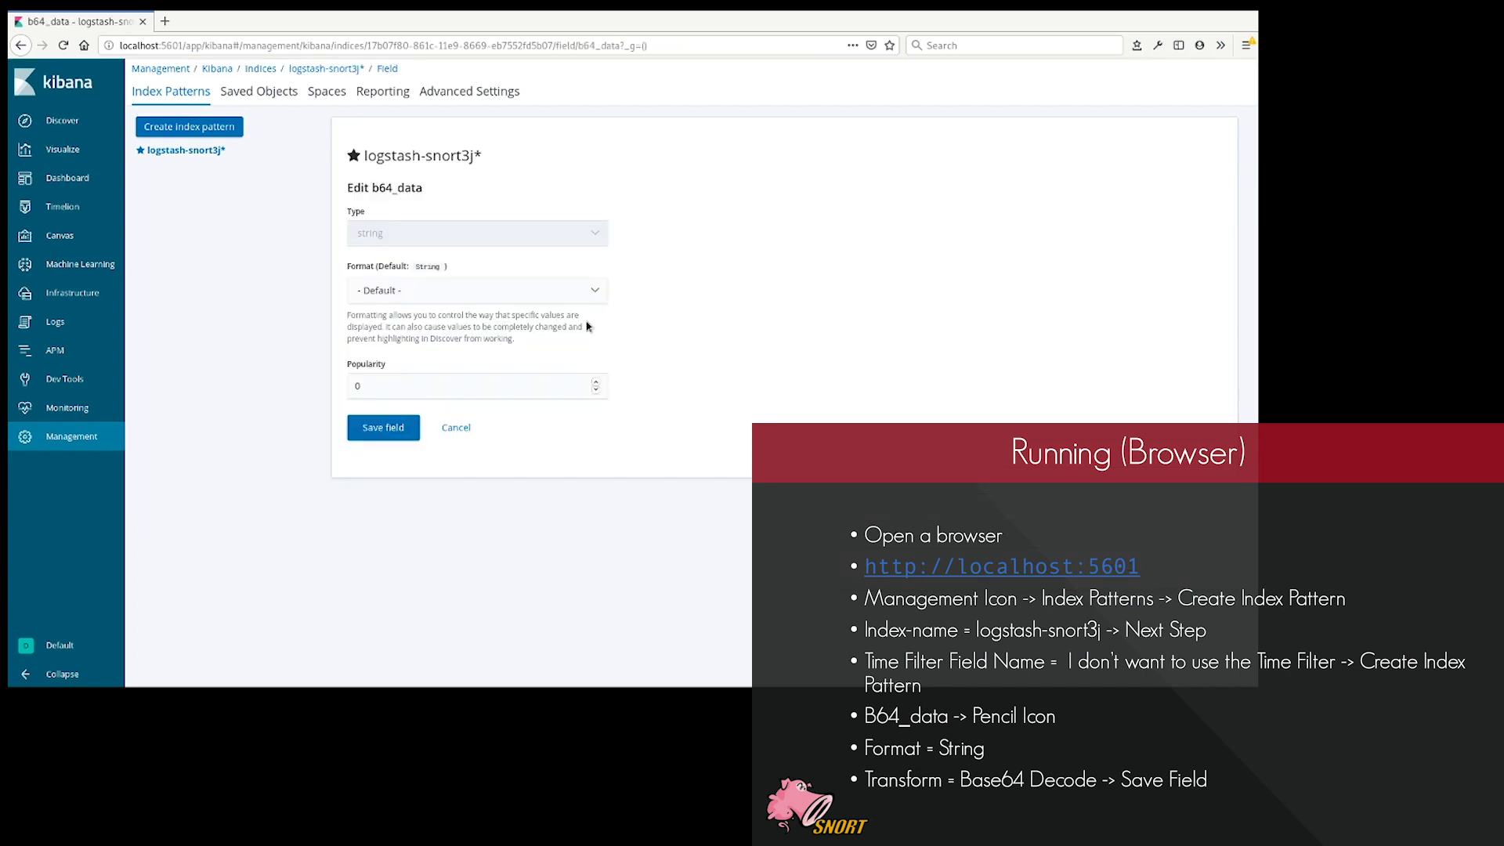
pyautogui.click(450, 290)
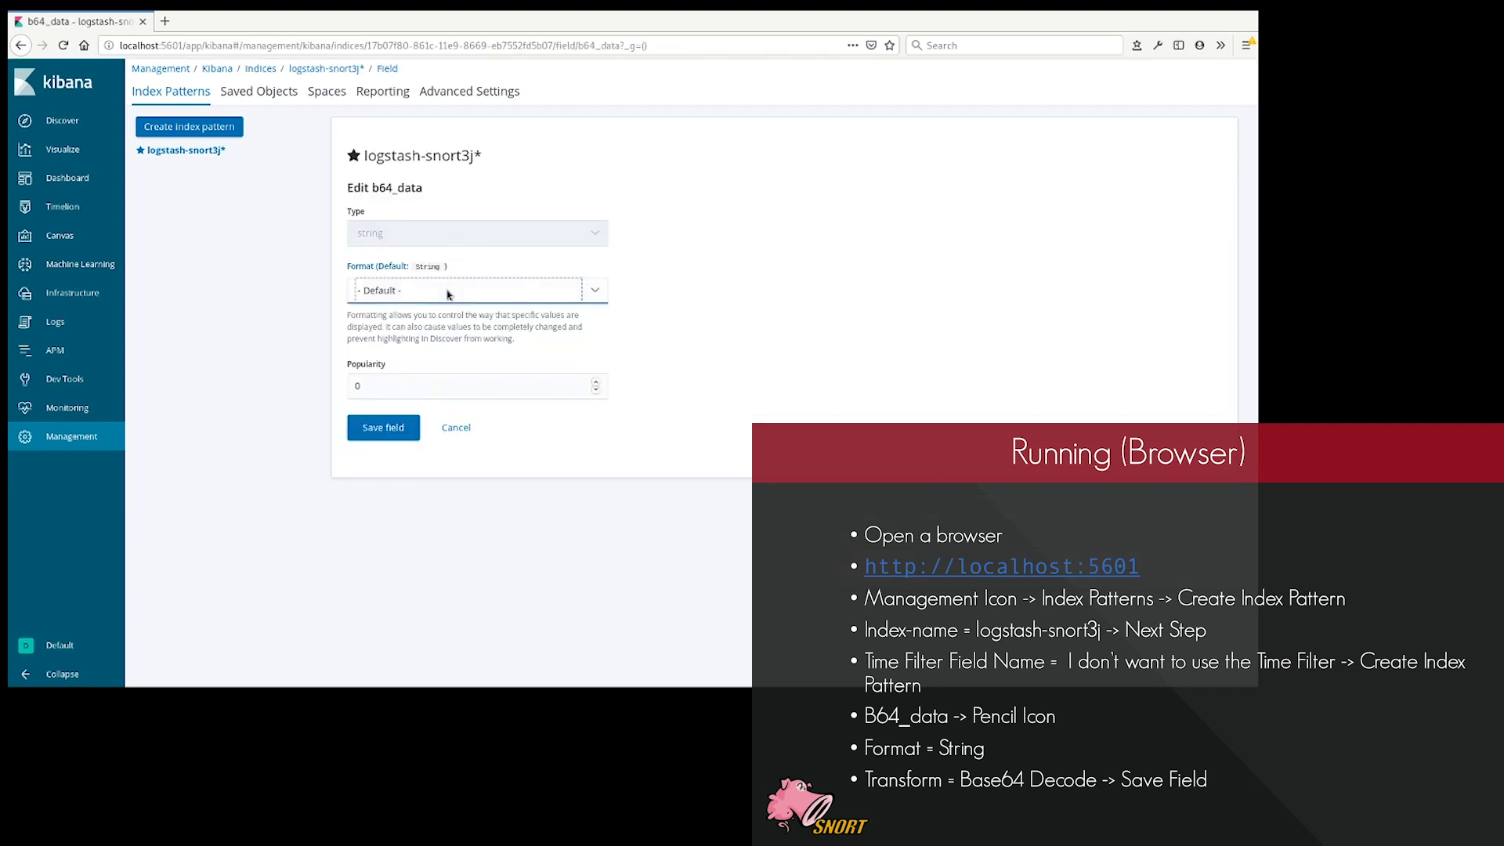
pyautogui.click(442, 360)
pyautogui.click(435, 384)
pyautogui.click(435, 411)
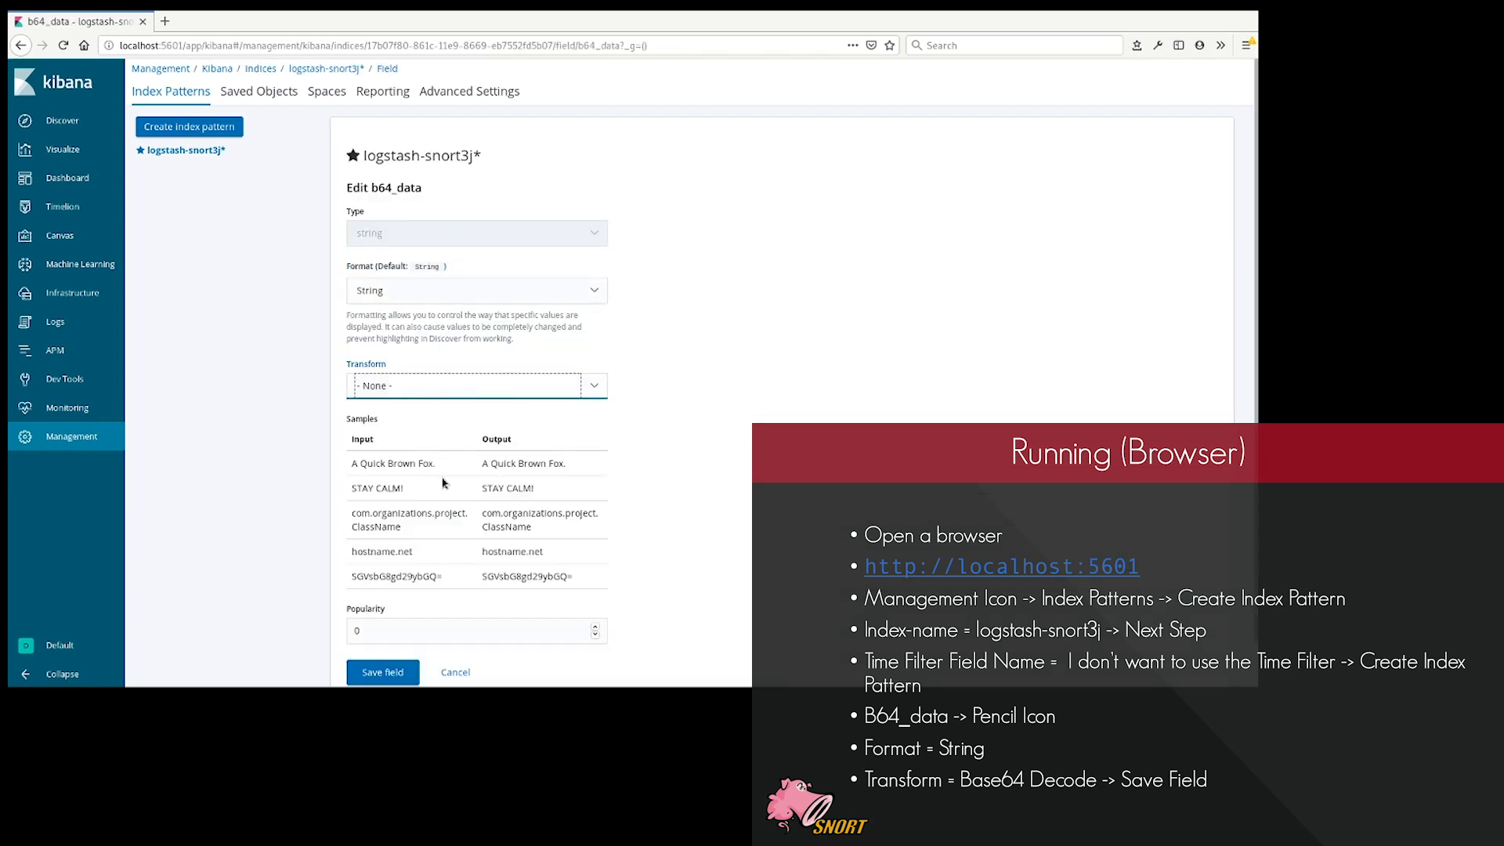
pyautogui.scroll(-1, 623, 516)
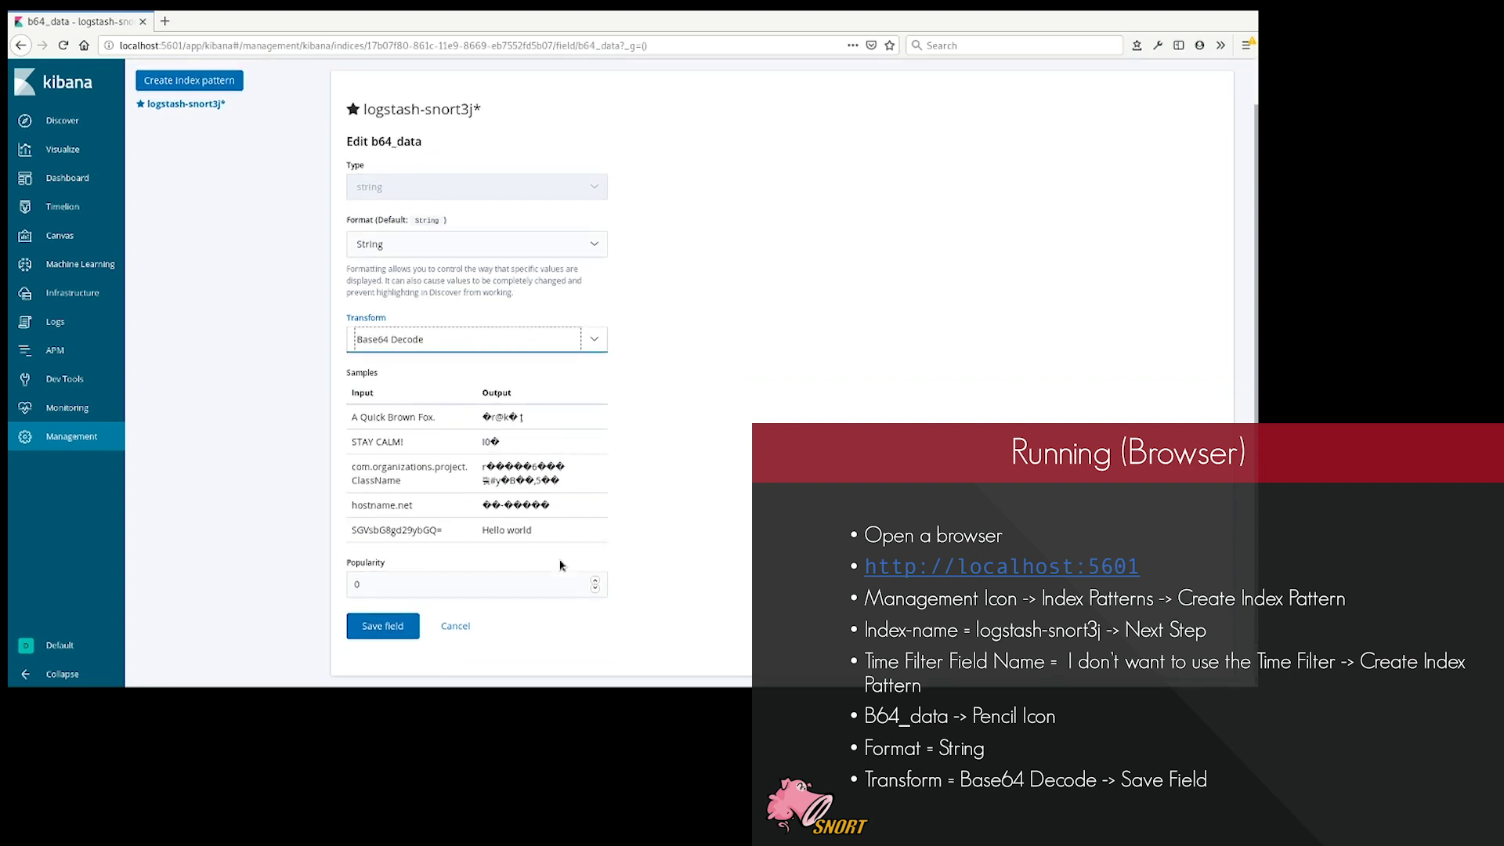
pyautogui.click(383, 625)
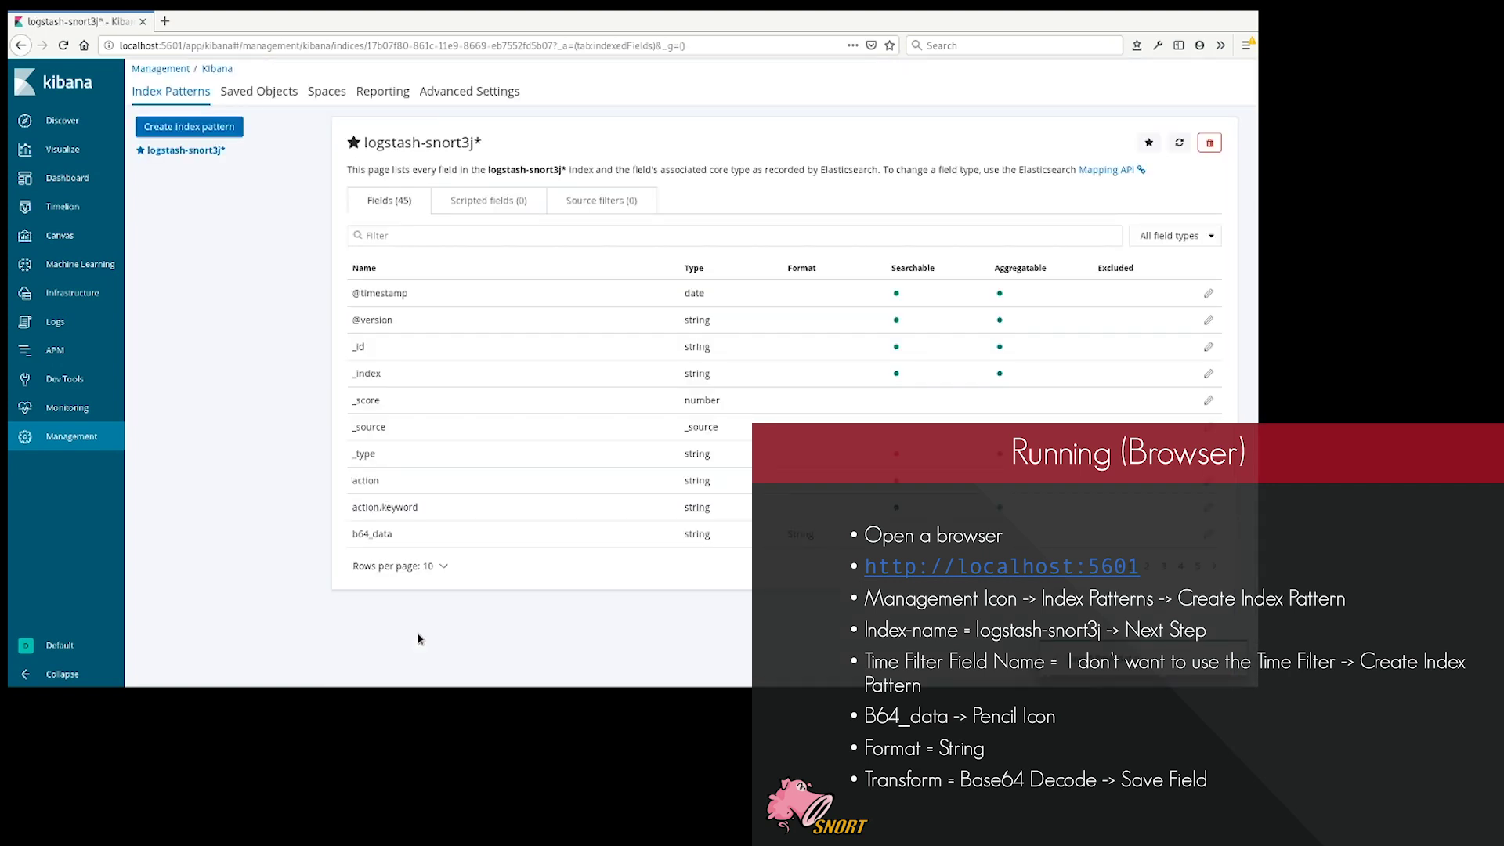
# Step: Create a second index pattern, logstash-snort3a*, with no time filter field
pyautogui.click(185, 128)
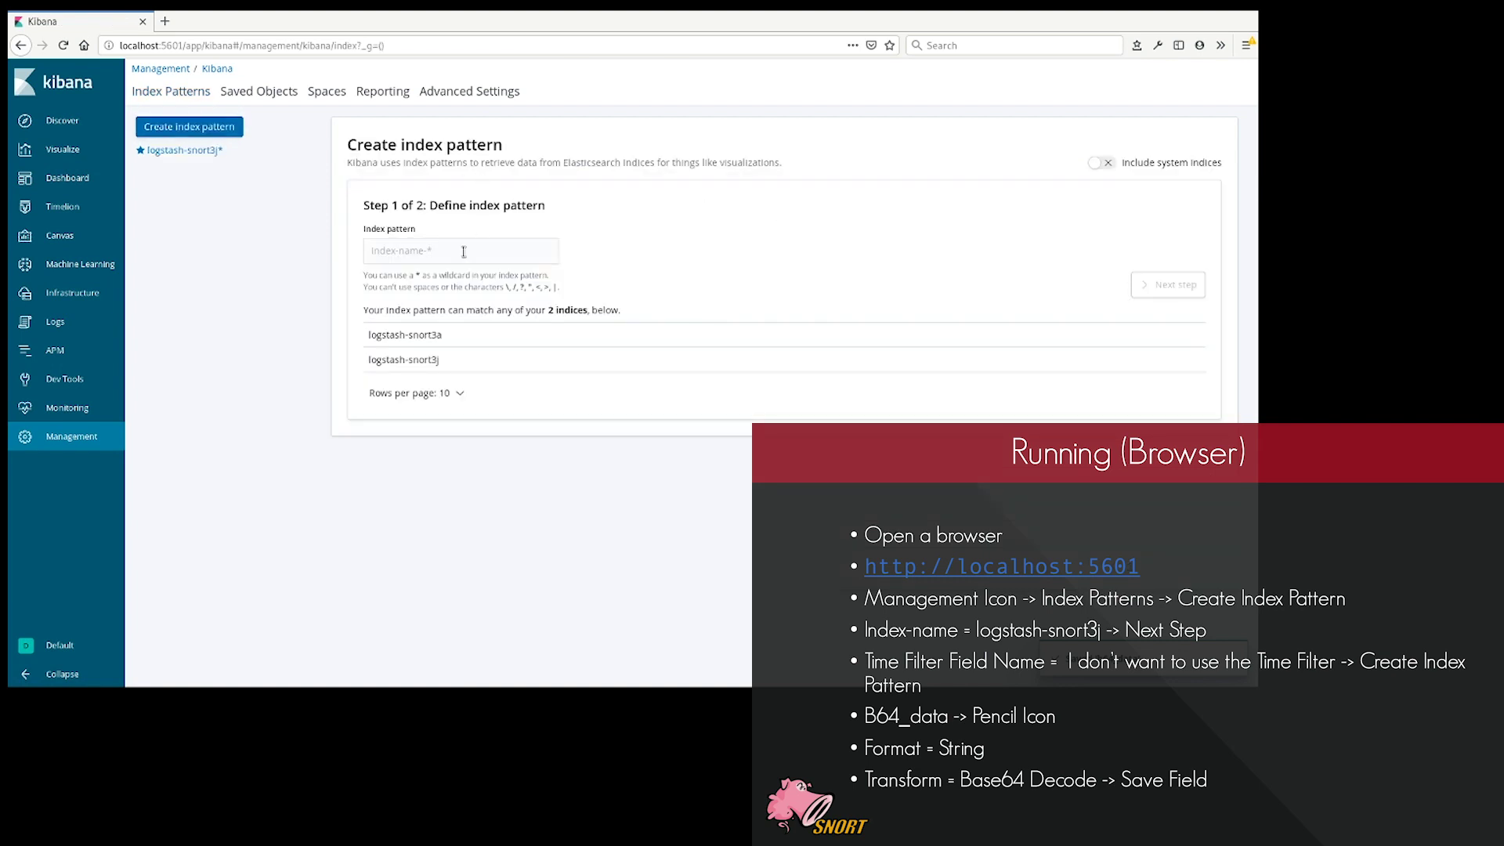
pyautogui.click(463, 252)
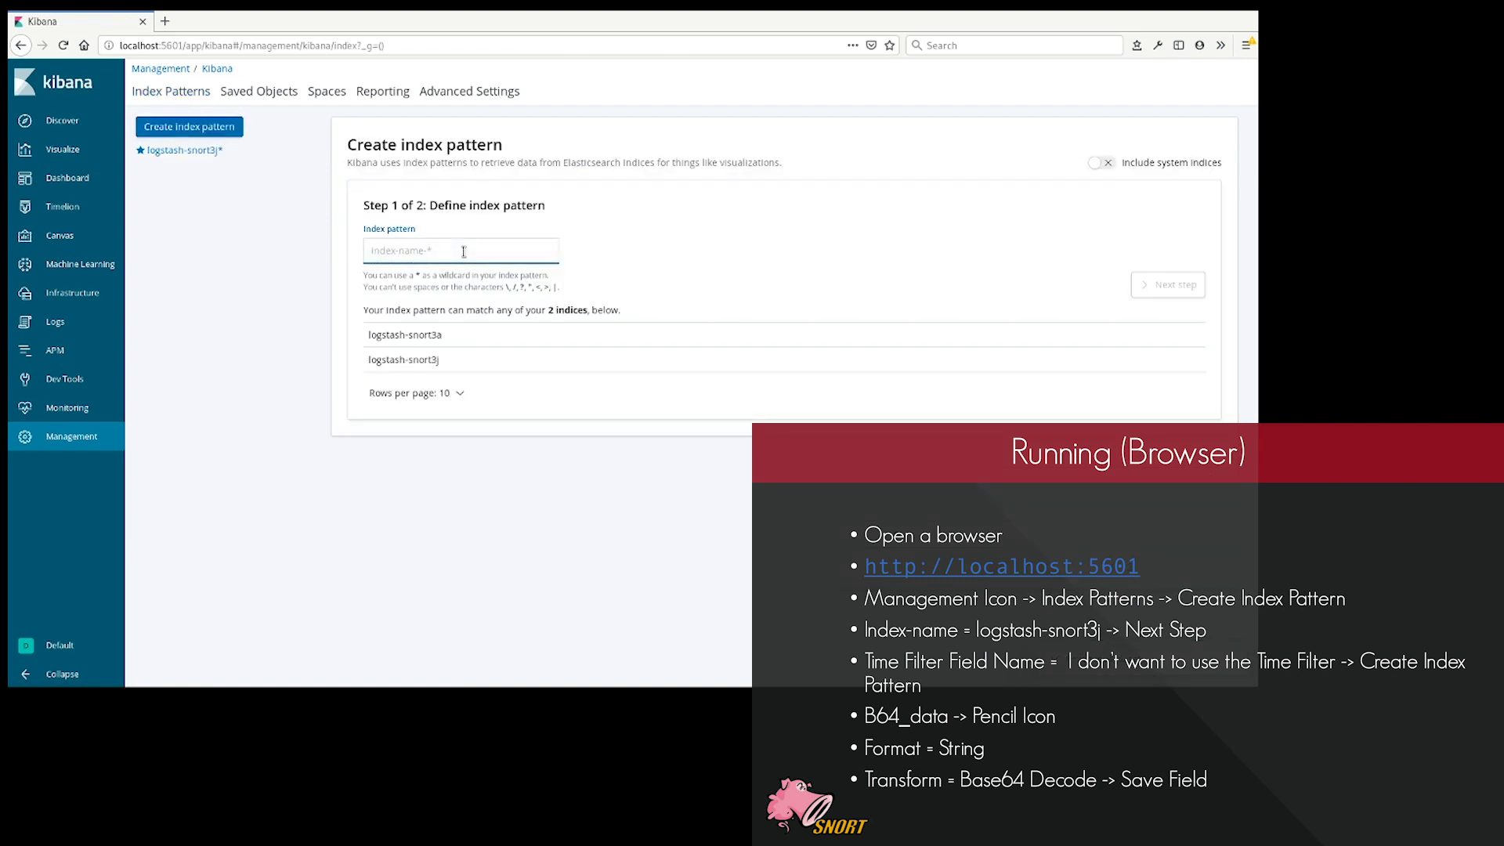
pyautogui.write('logstash-snor')
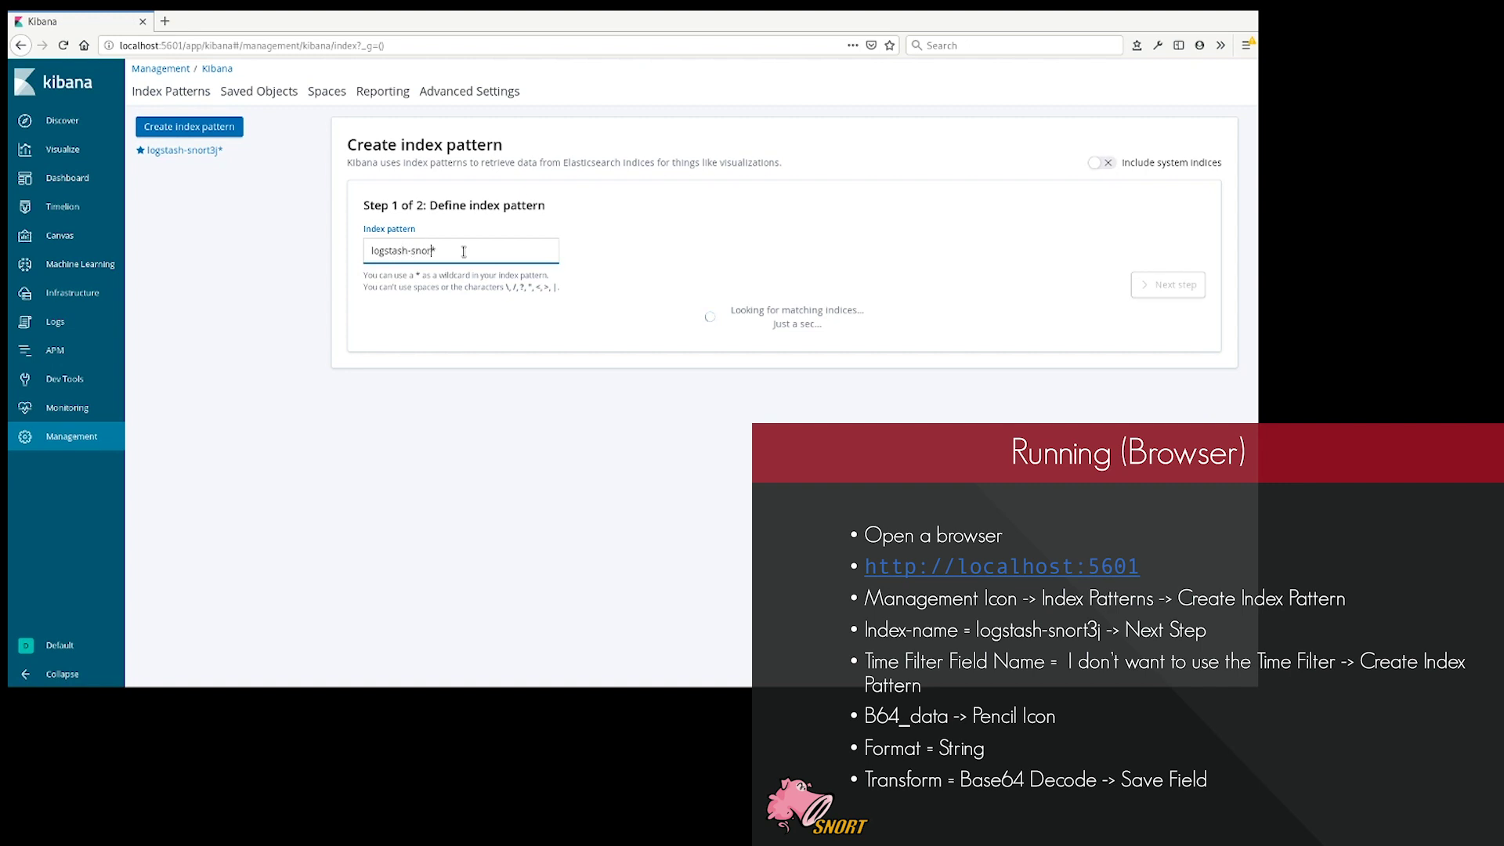
pyautogui.write('t3a')
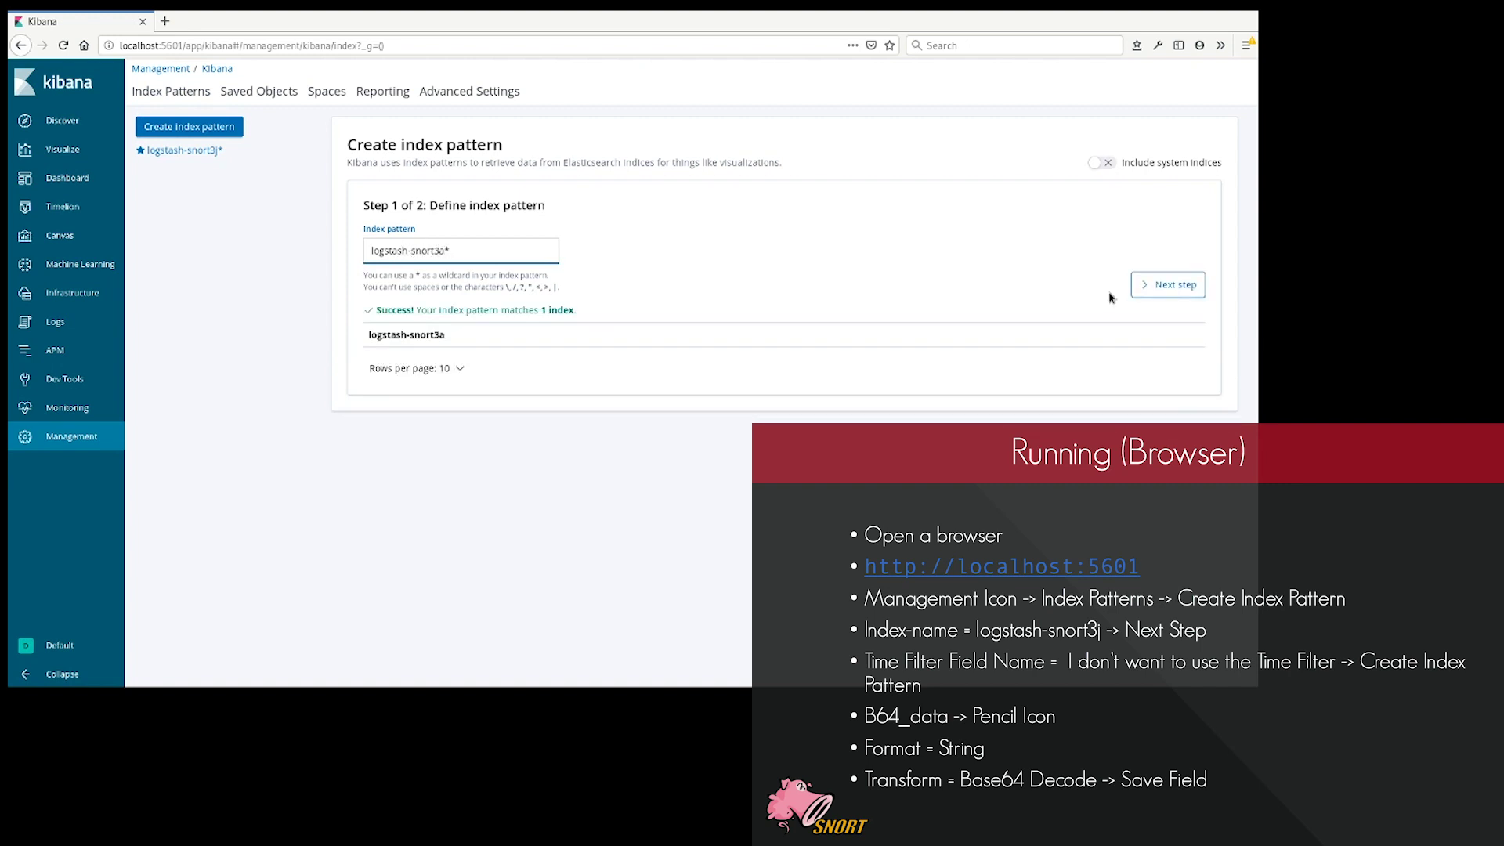
pyautogui.click(1167, 285)
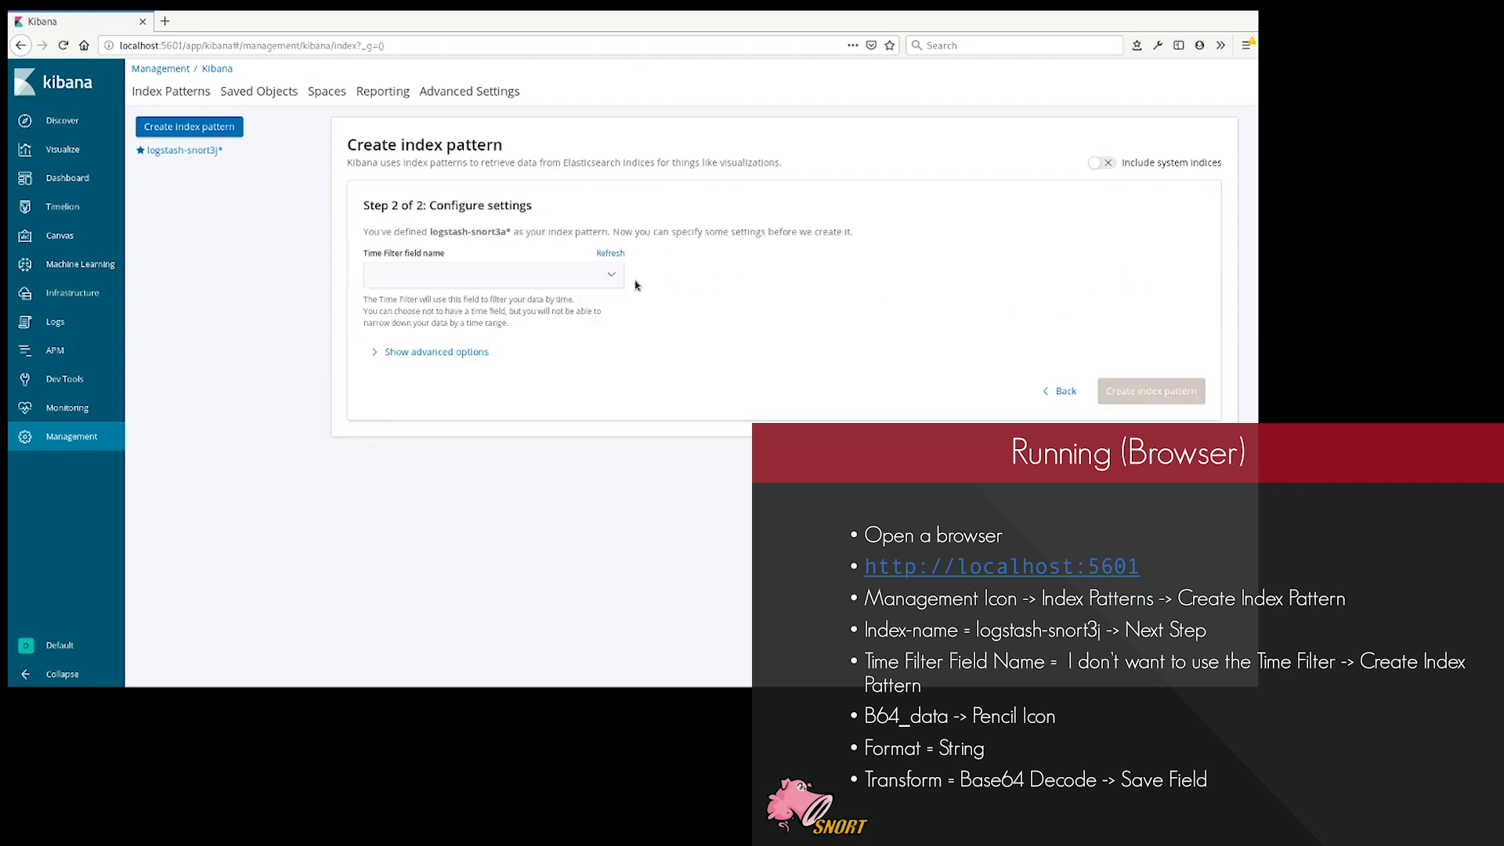
pyautogui.click(481, 346)
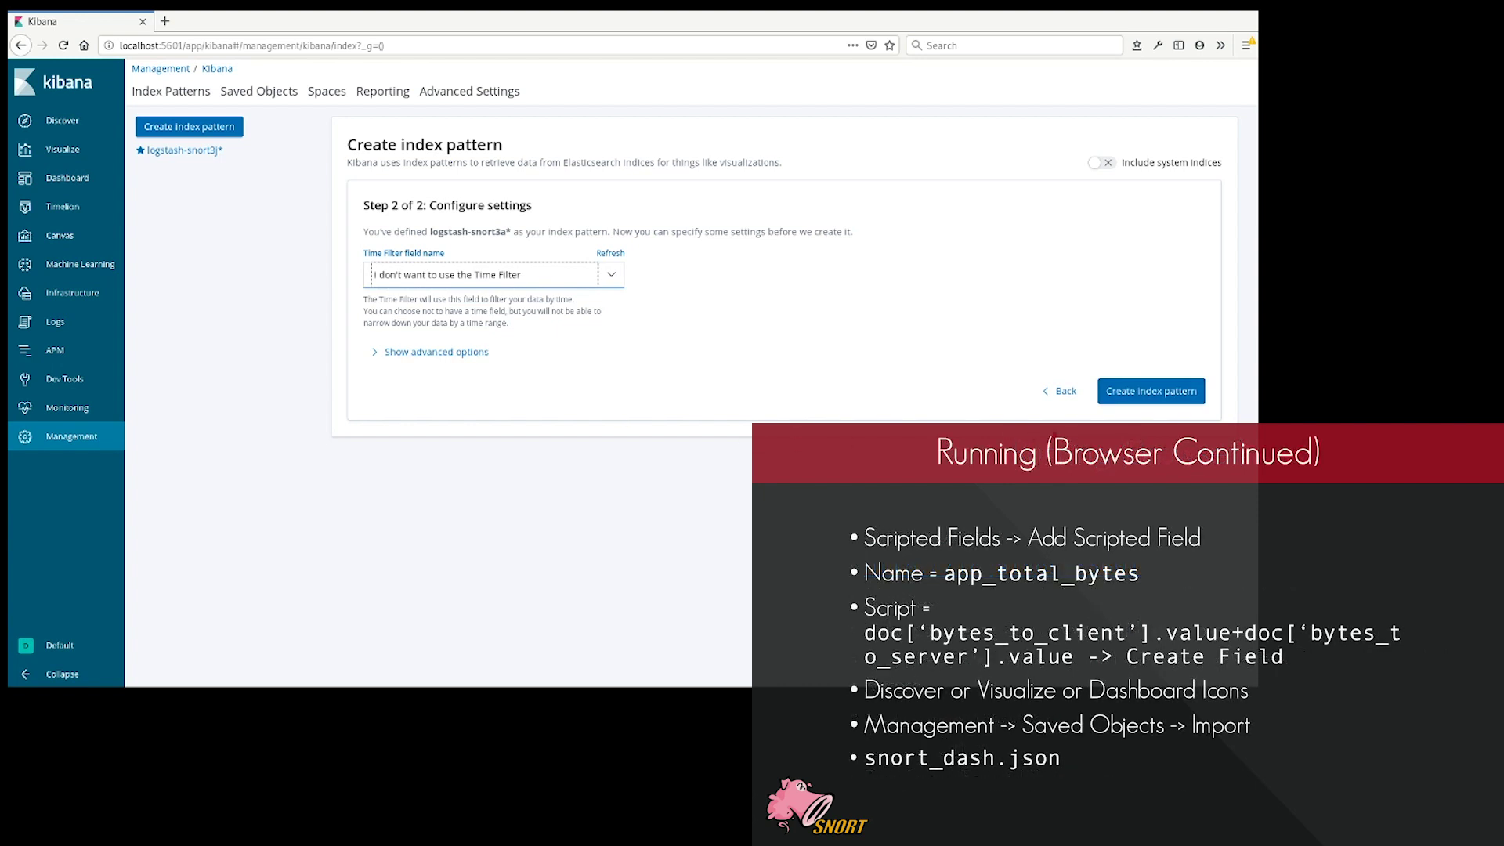
pyautogui.click(1159, 391)
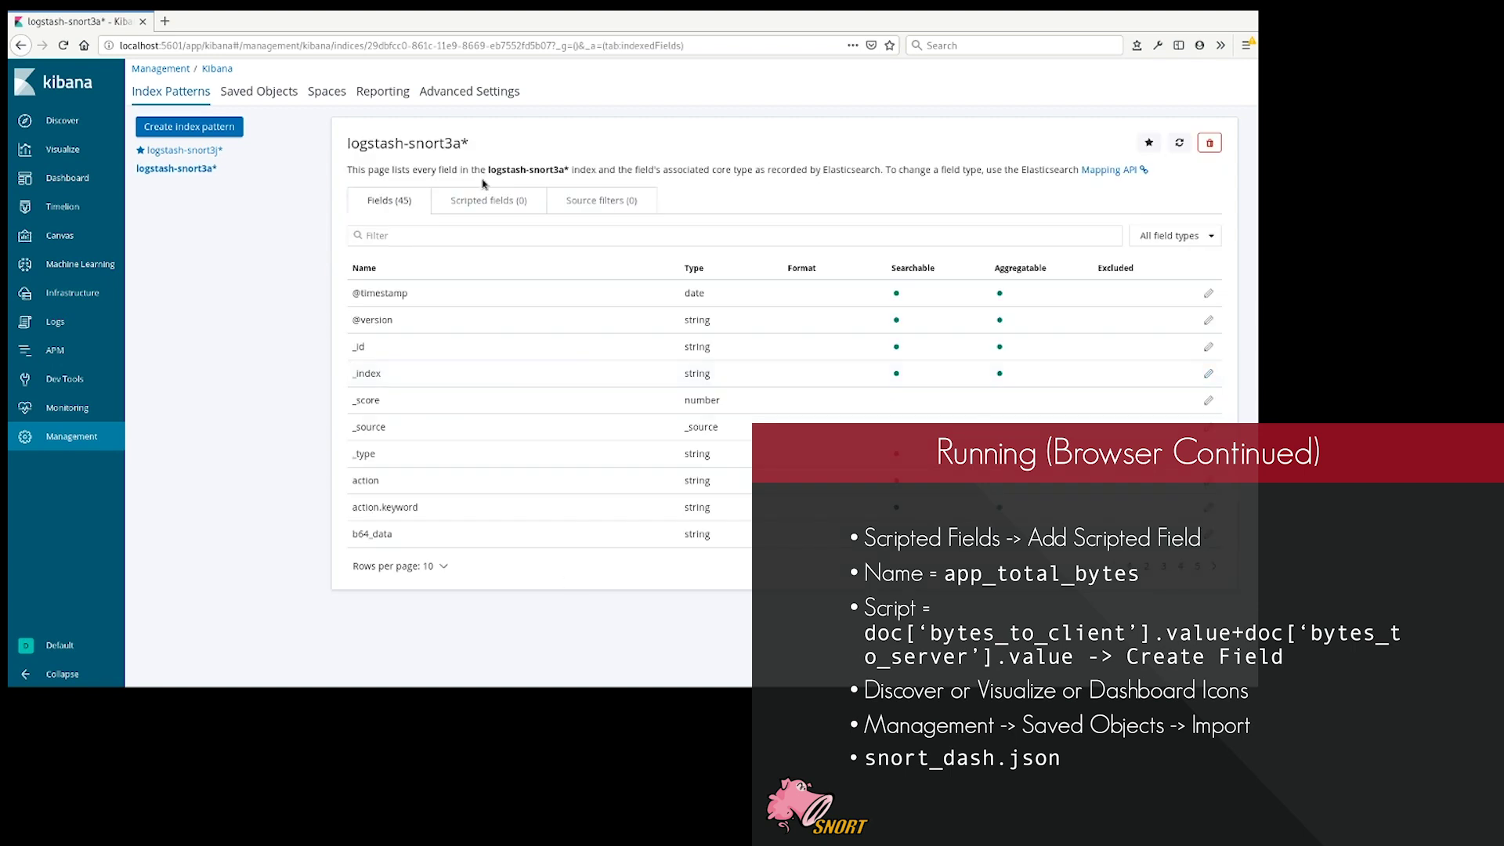
pyautogui.click(486, 202)
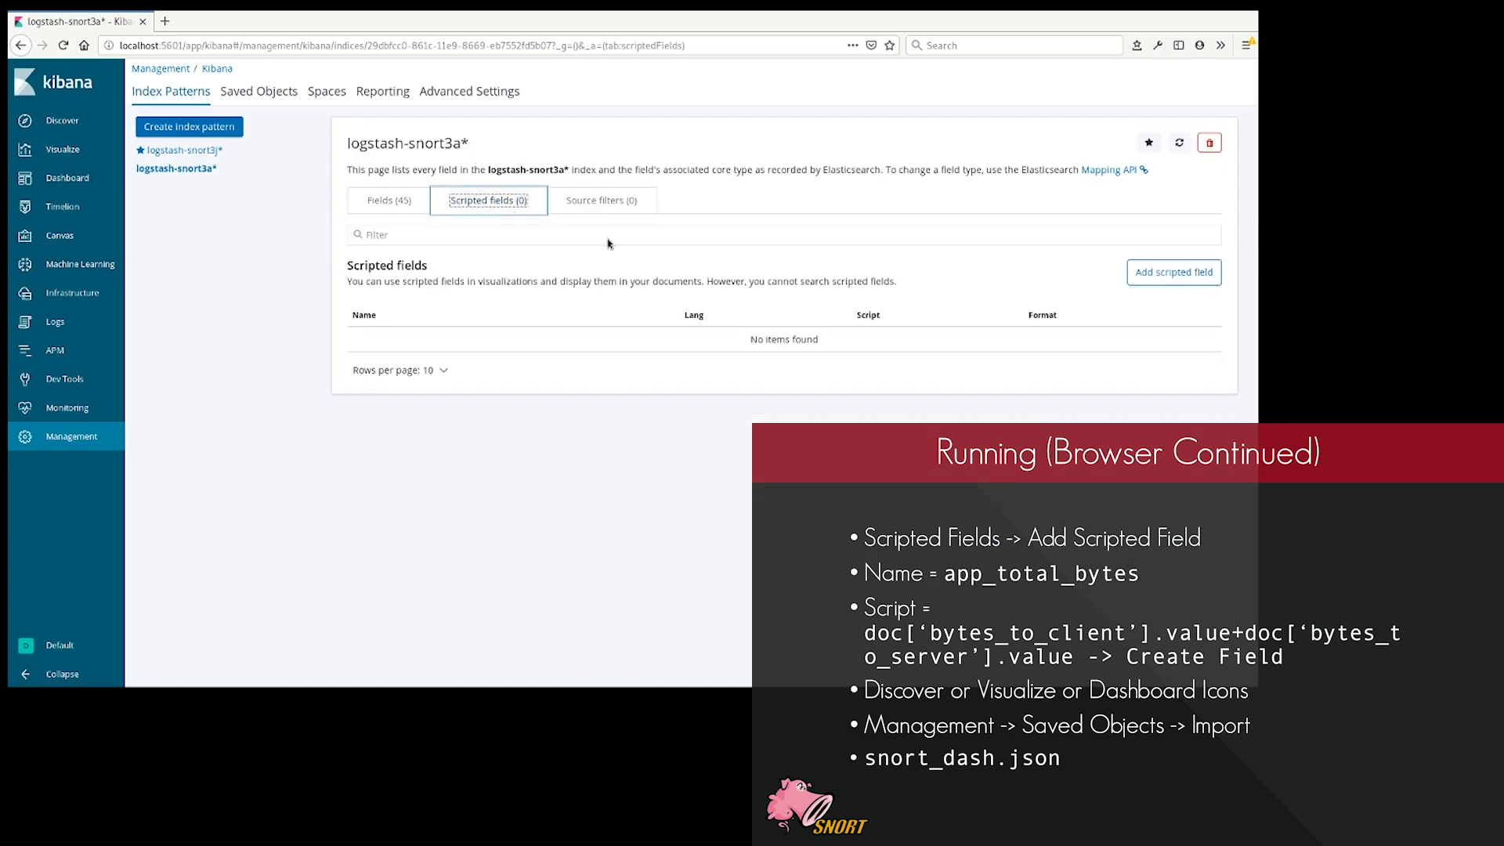
# Step: Add scripted field app_total_bytes as doc['bytes_to_client'].value+doc['bytes_to_server'].value
pyautogui.click(1149, 280)
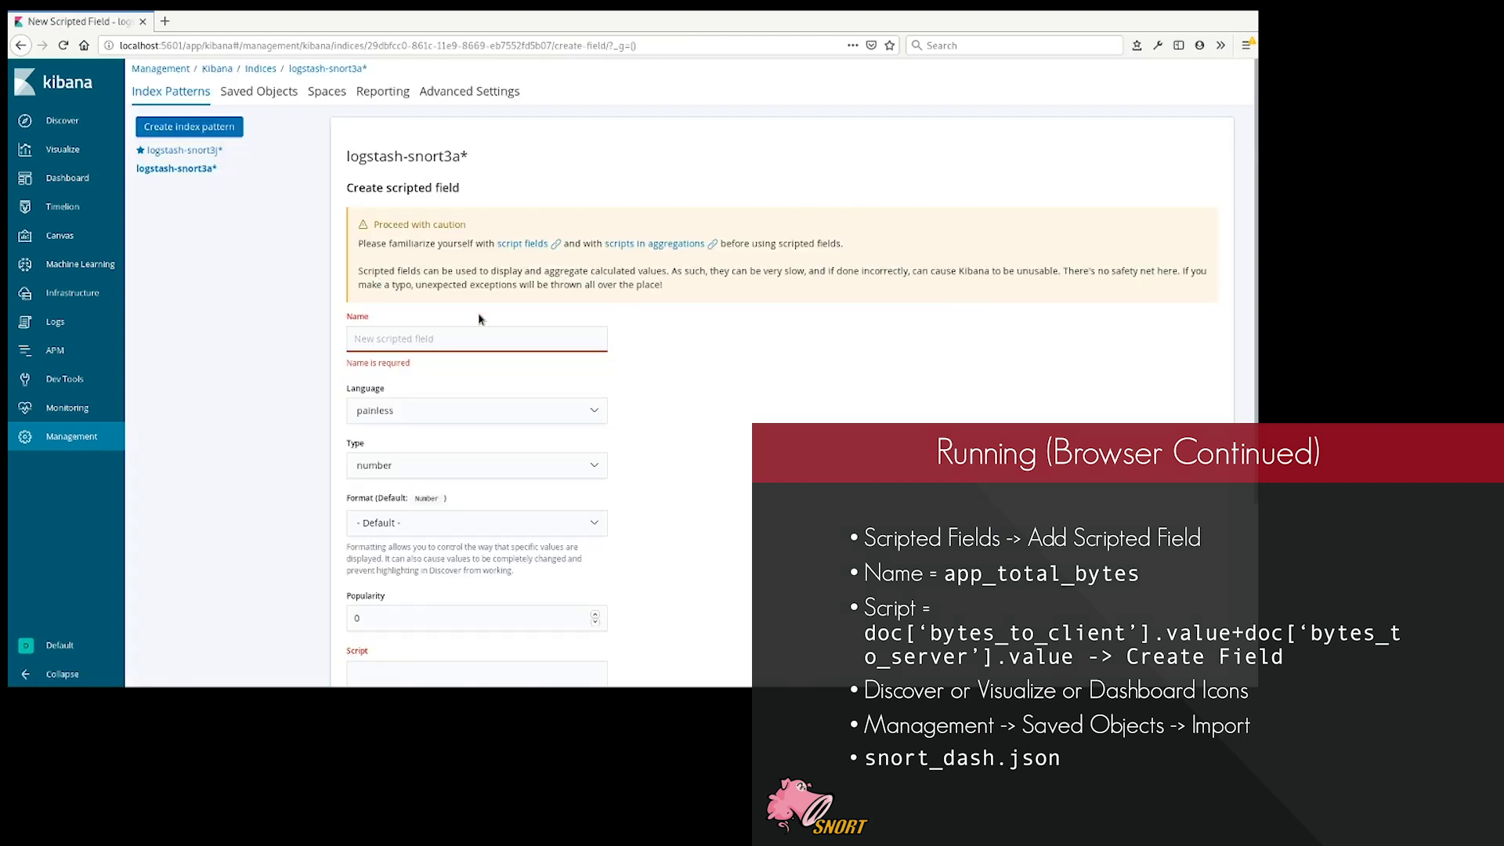
pyautogui.write('app_total_bytes')
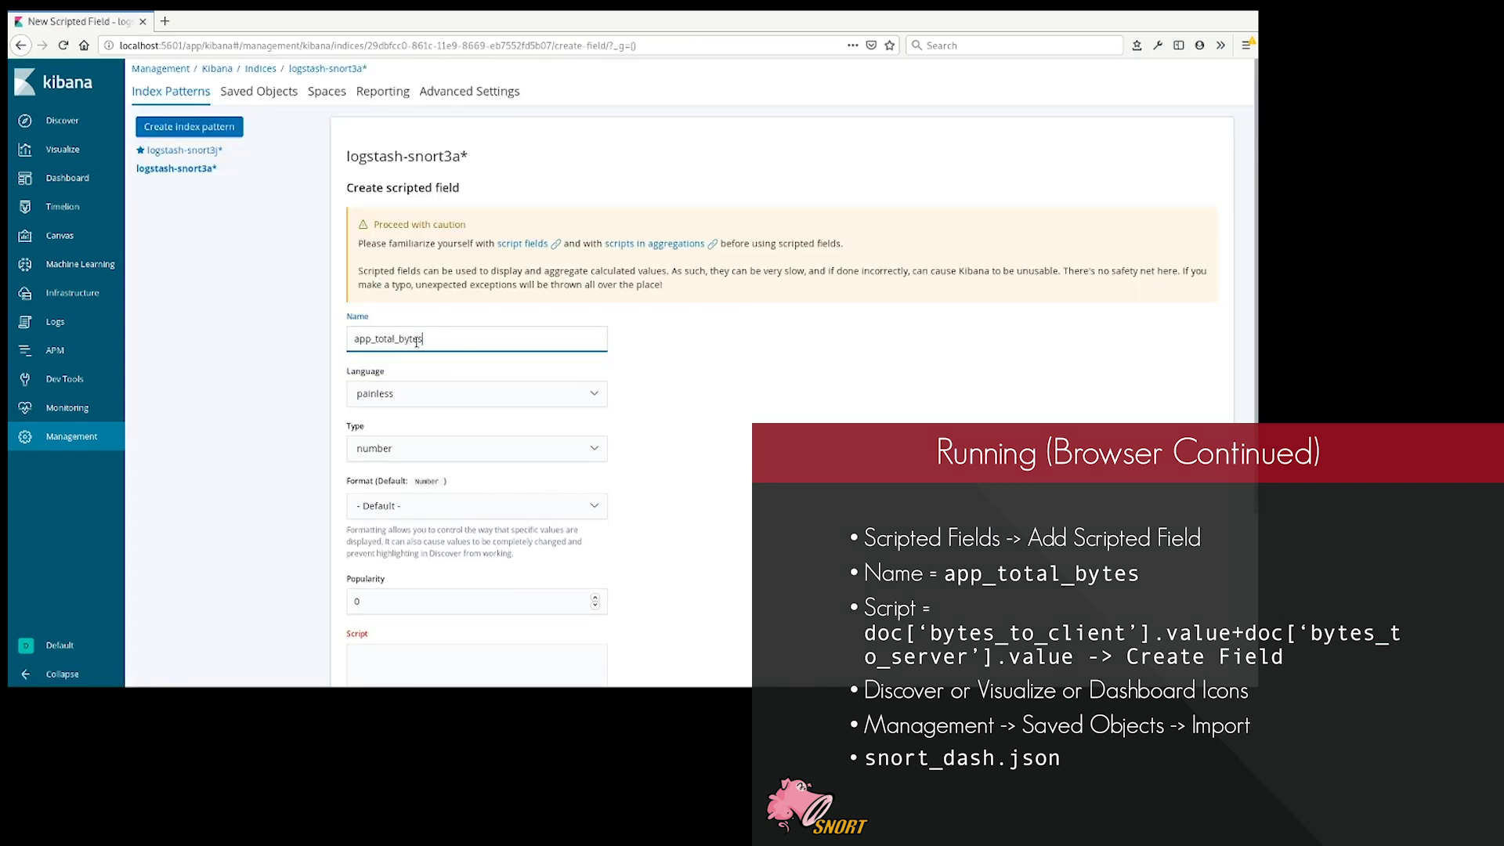
pyautogui.press('Tab')
pyautogui.press('Tab')
pyautogui.press('Tab')
pyautogui.press('Tab')
pyautogui.press('Tab')
pyautogui.scroll(-3, 560, 525)
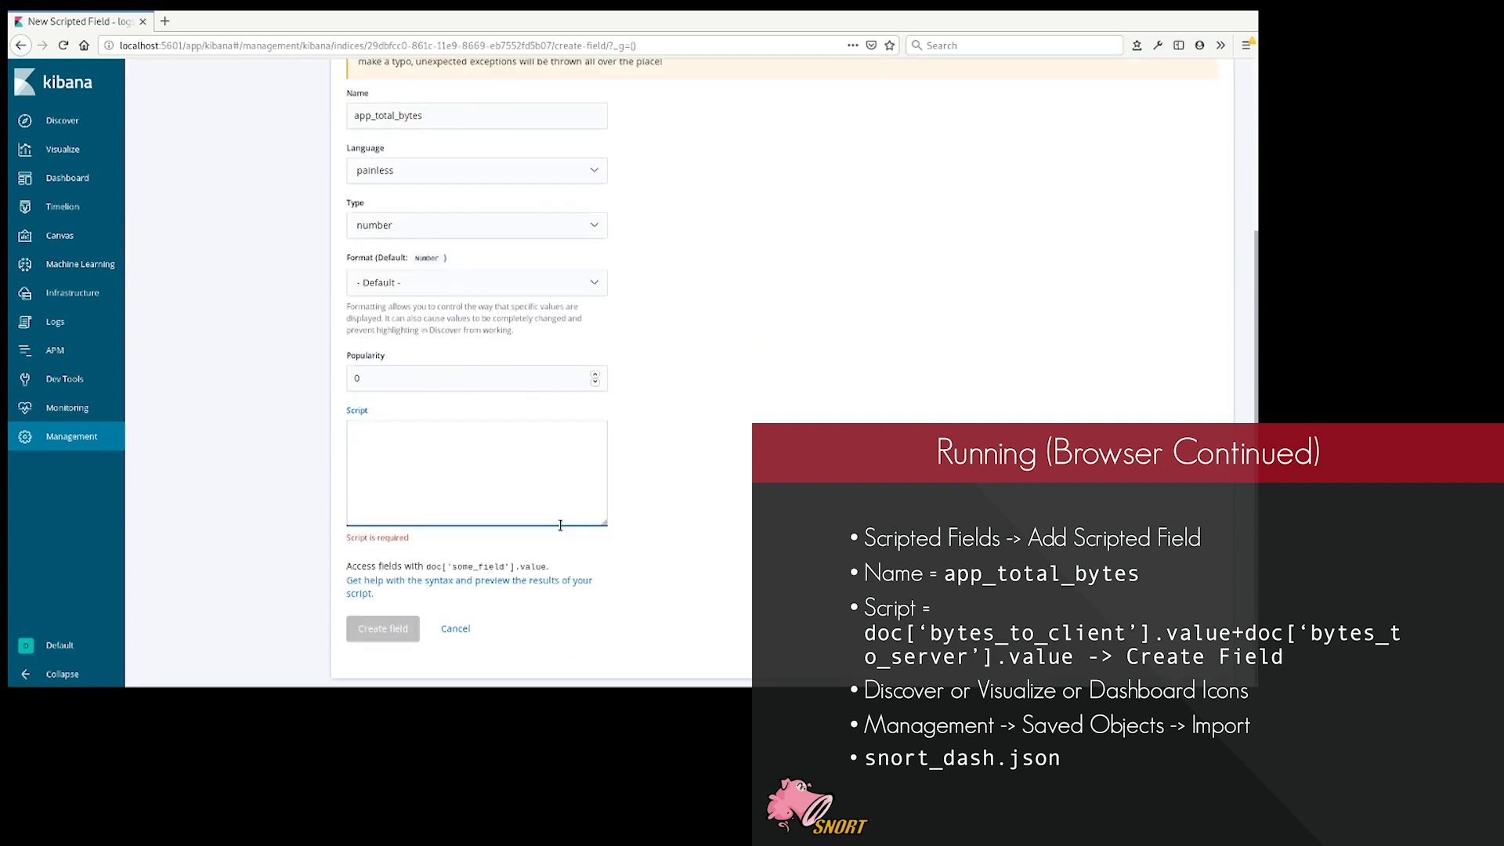
pyautogui.write("doc['bytes_to_client'")
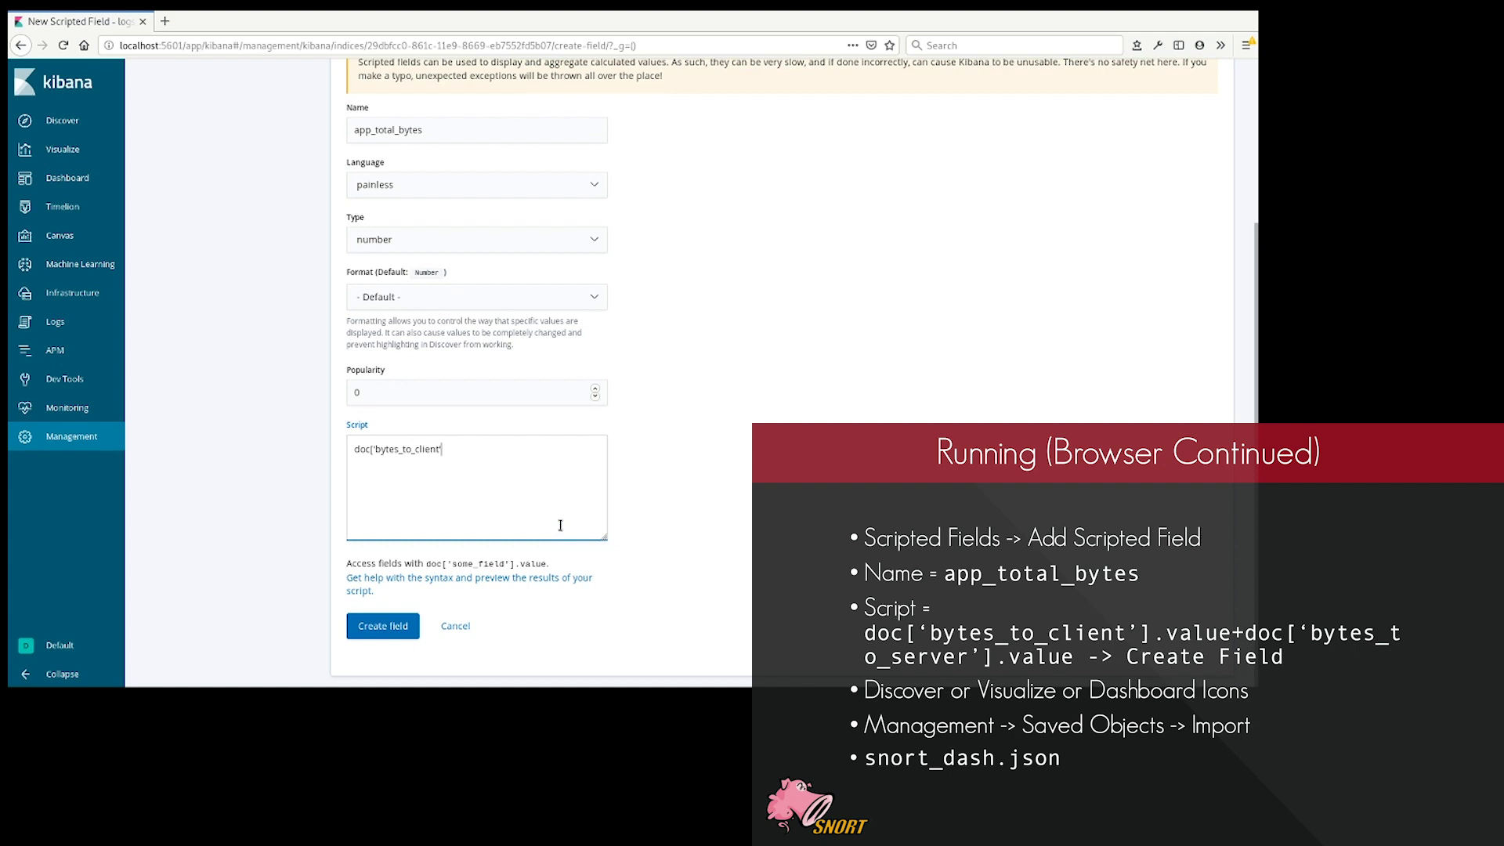
pyautogui.write("].value+doc['bytes_to_server'].value")
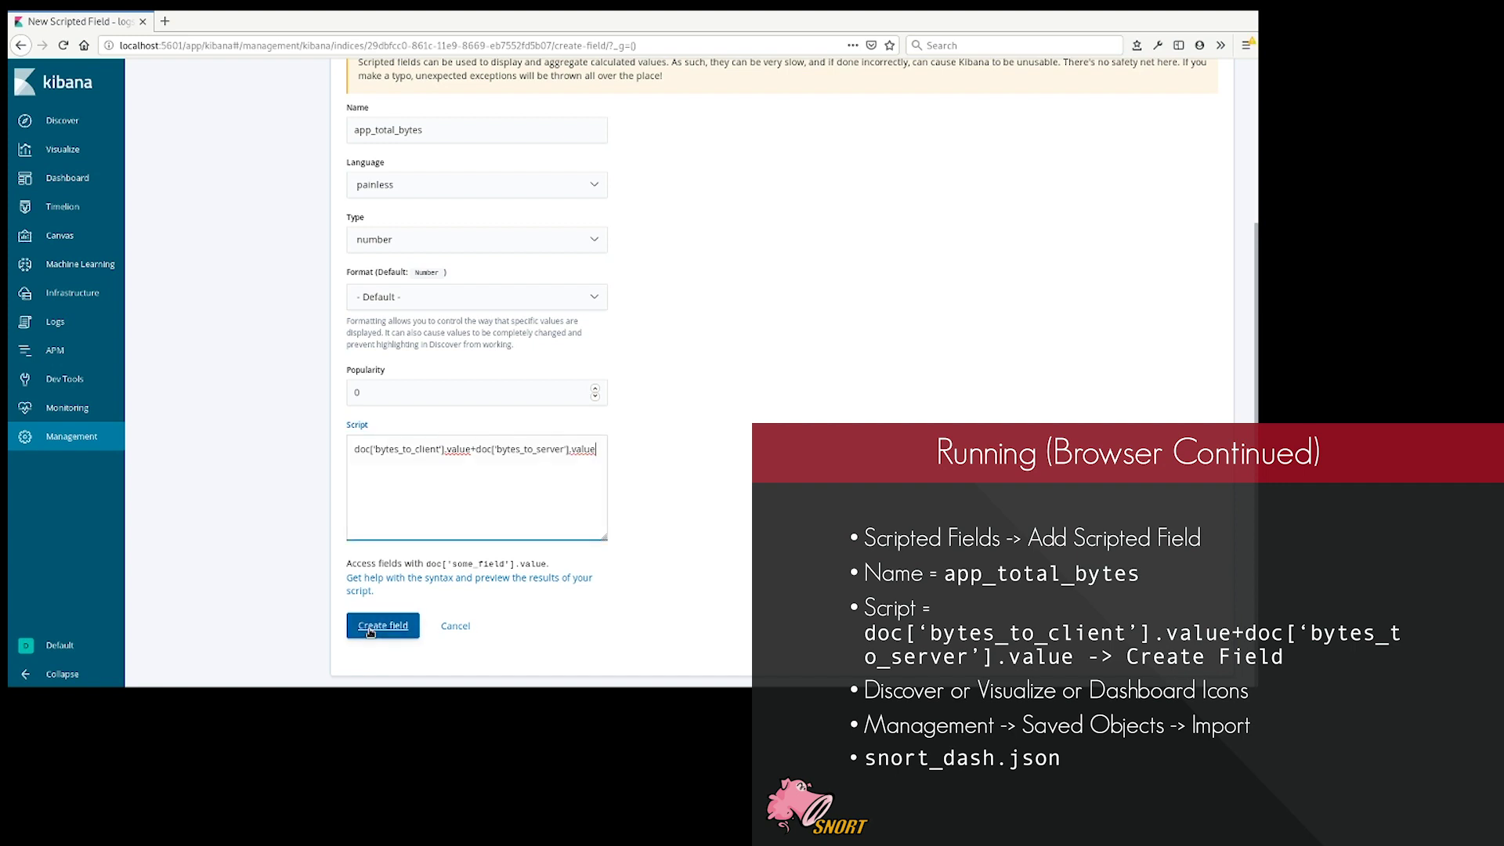
pyautogui.click(406, 626)
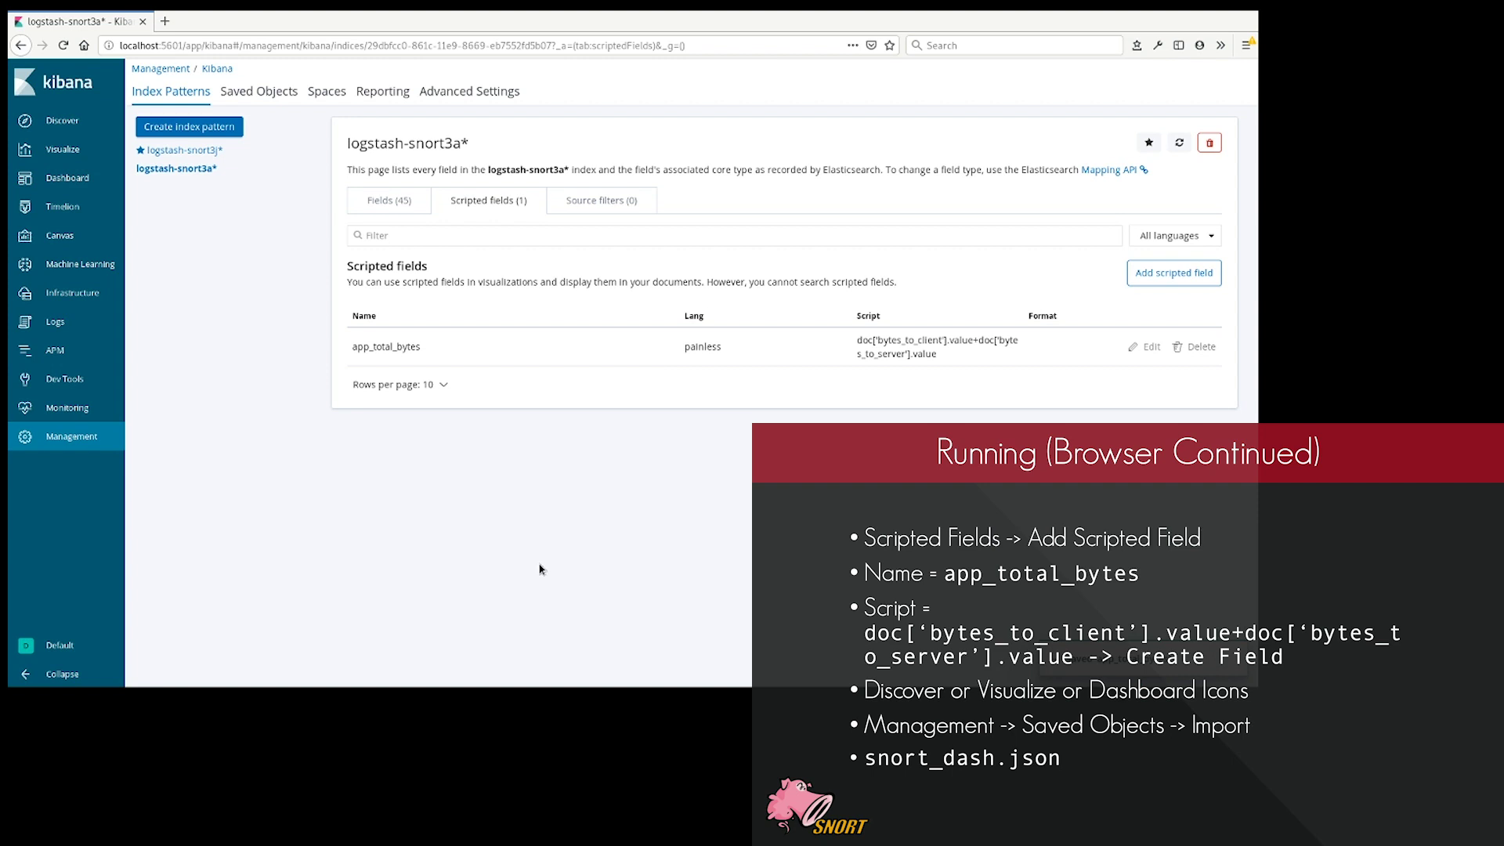
pyautogui.click(78, 121)
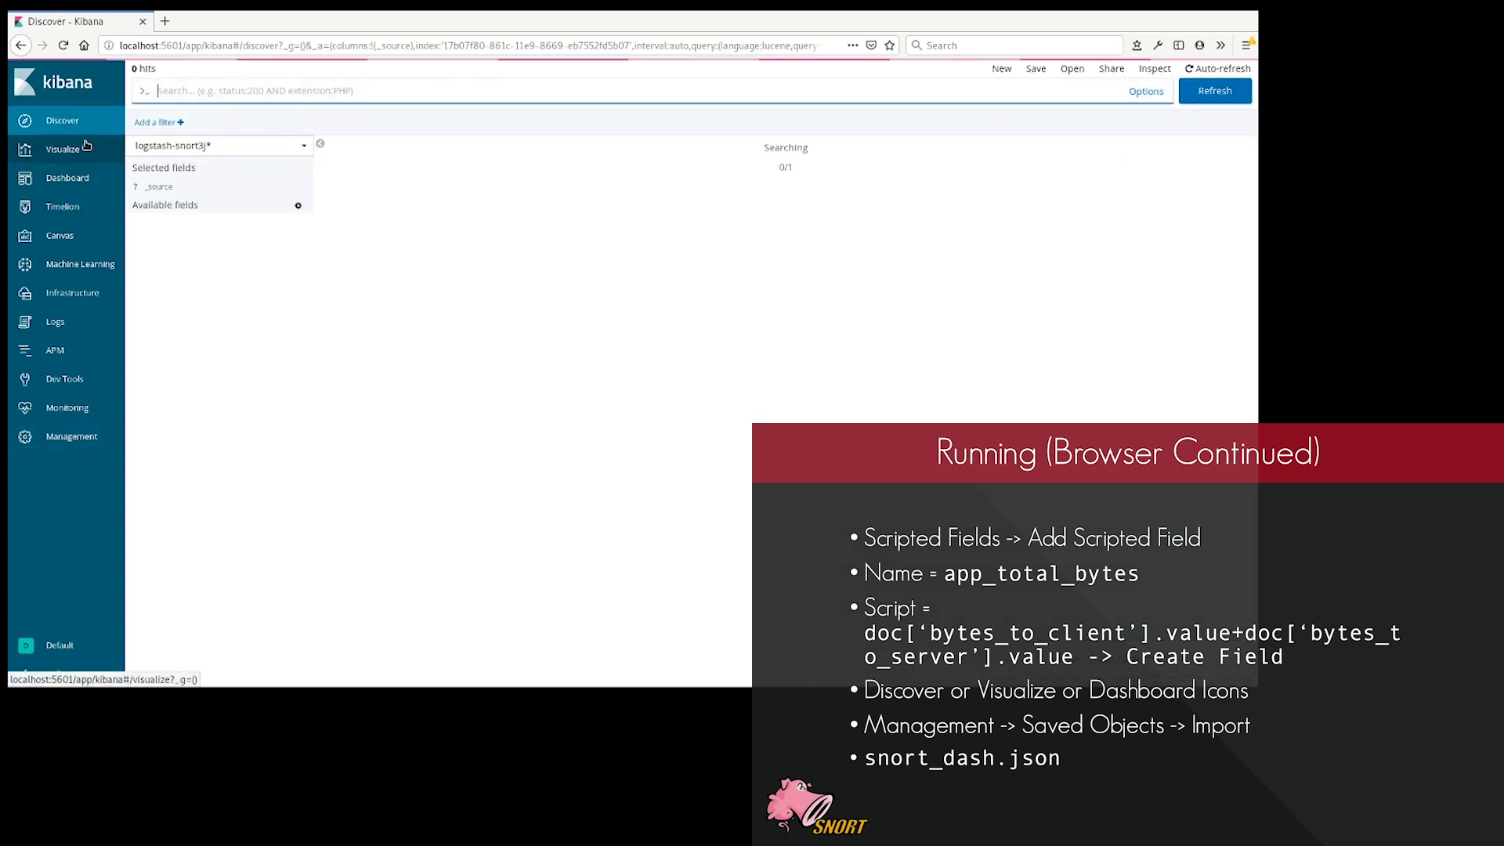
# Step: Check the empty Visualize and Dashboard areas, then open Management's Saved Objects list
pyautogui.click(78, 150)
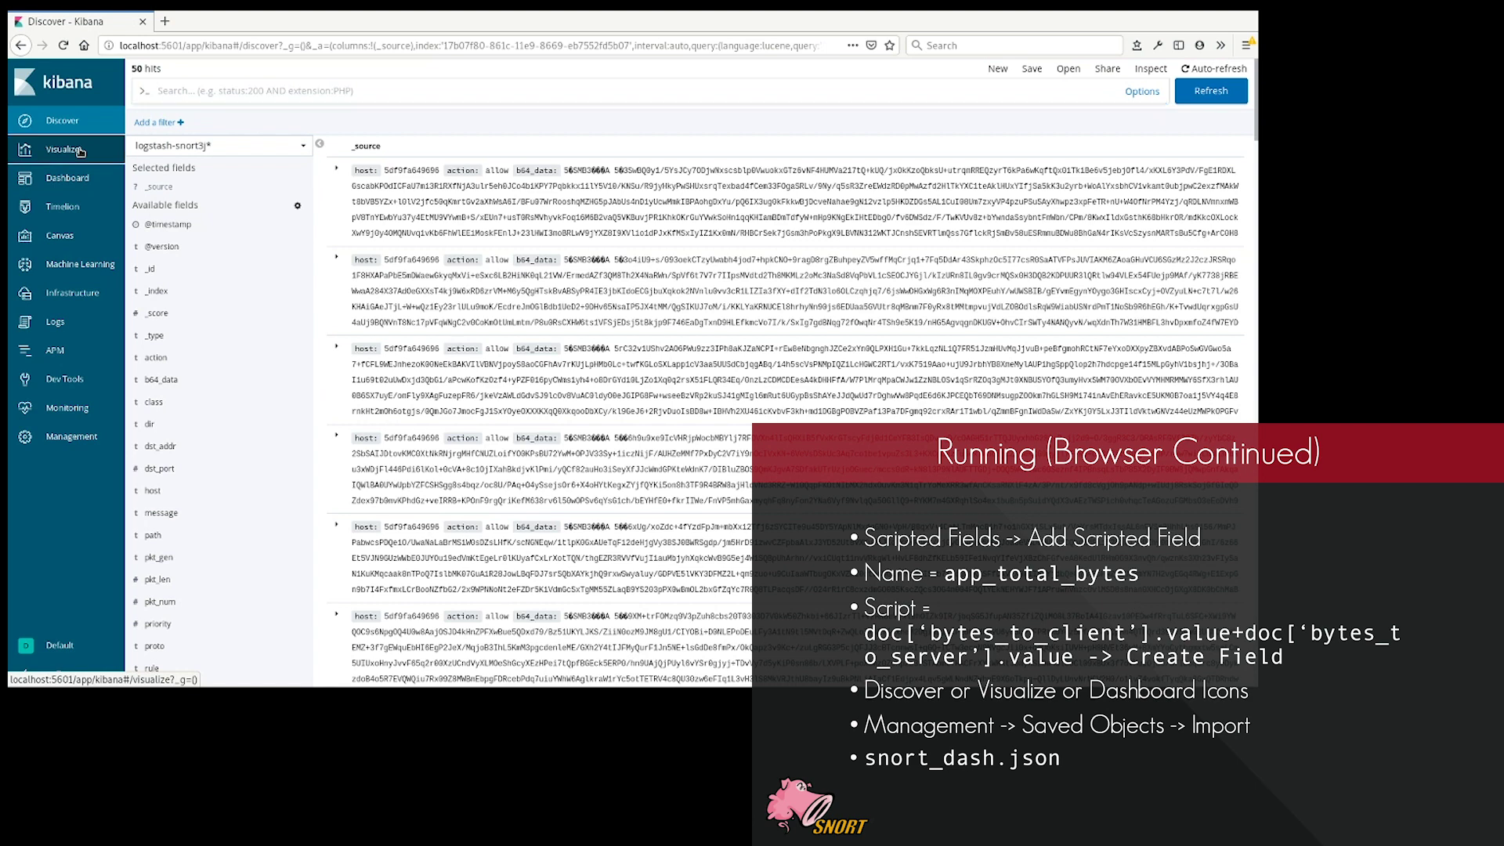
pyautogui.click(78, 179)
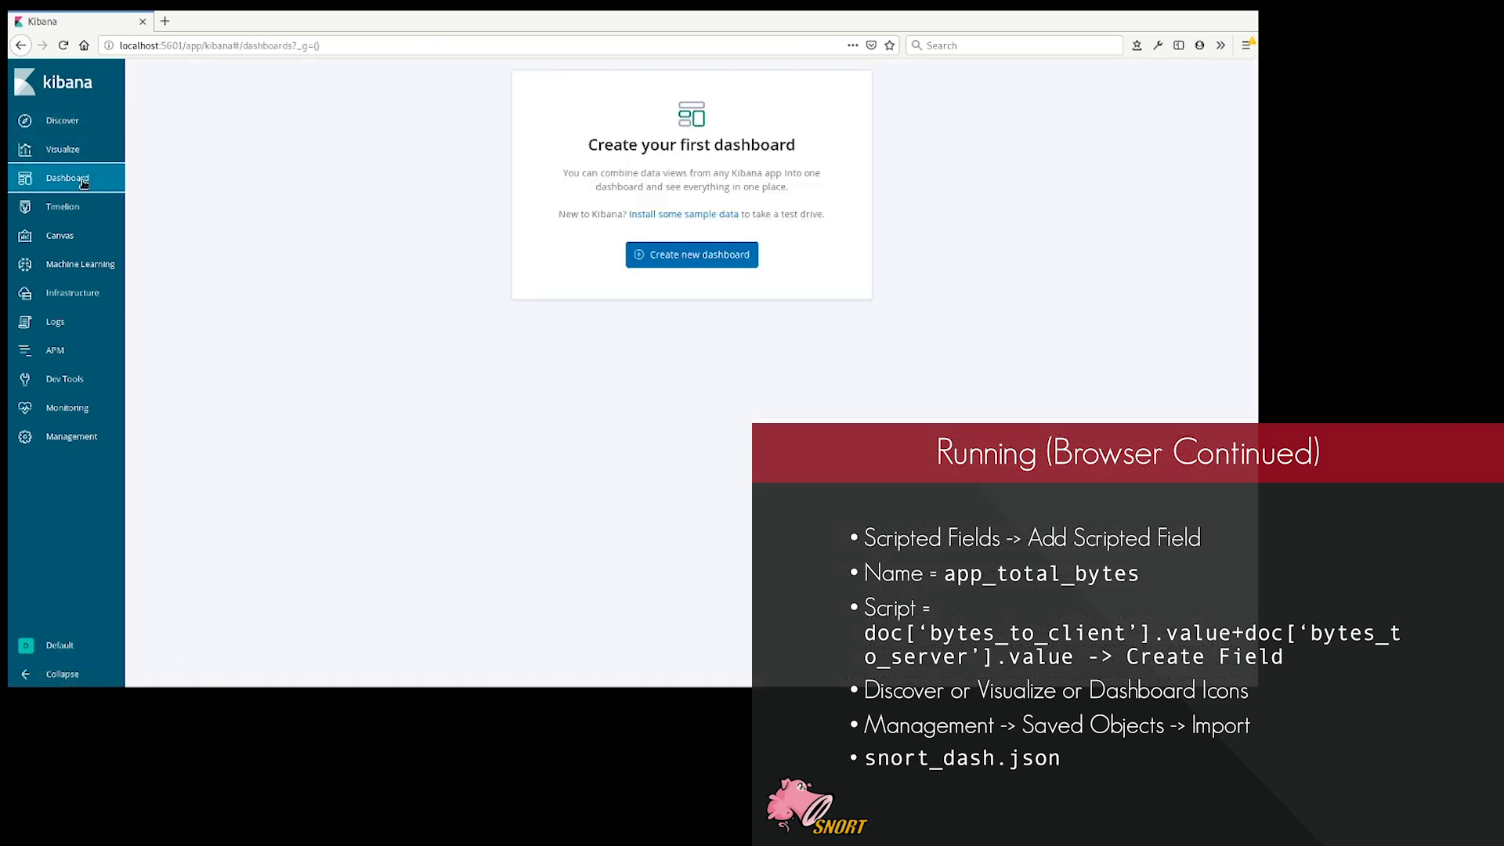
pyautogui.click(81, 441)
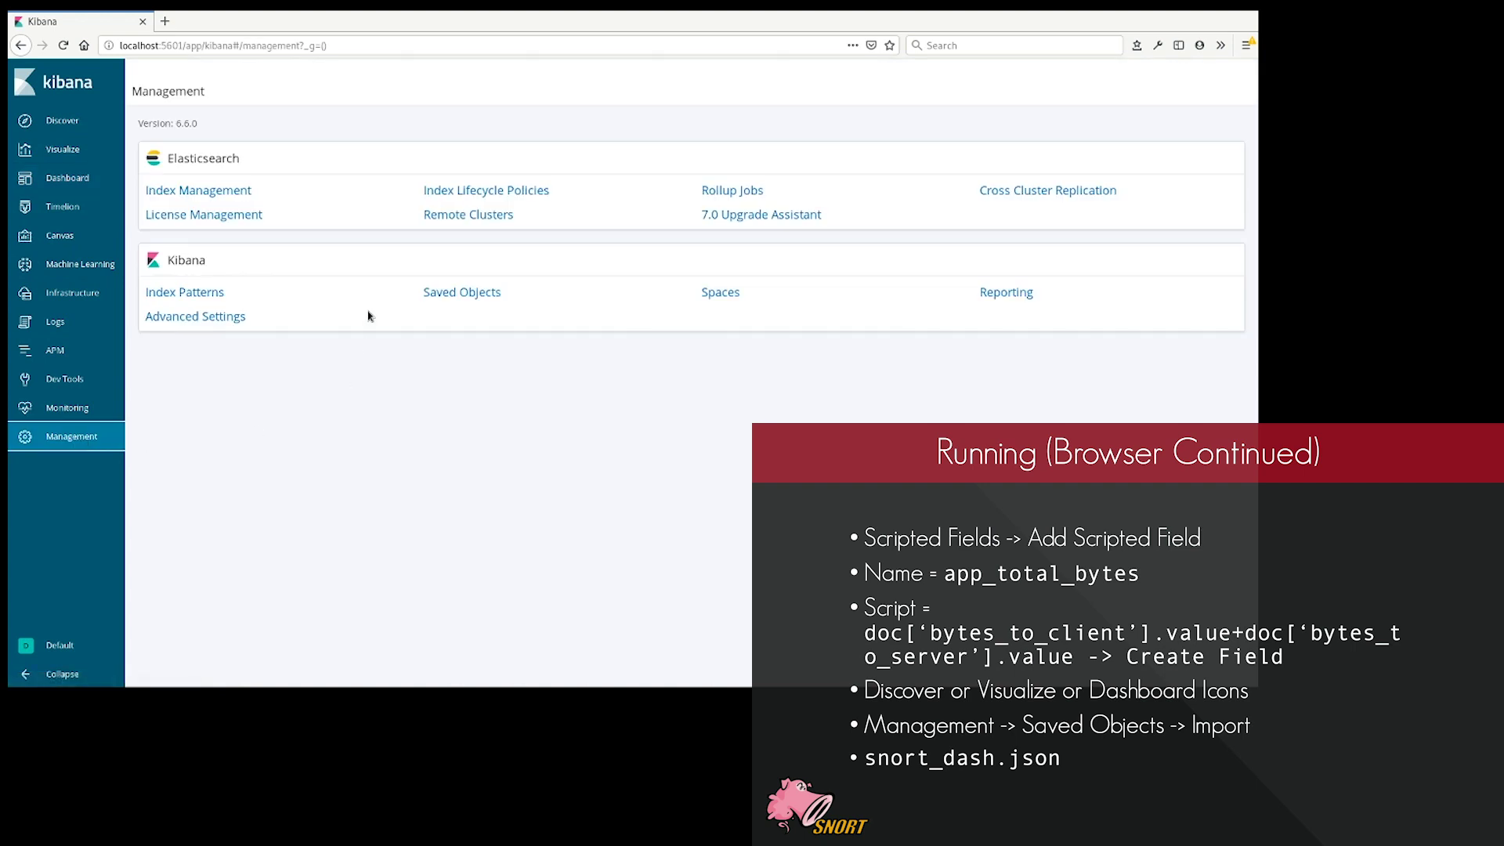
pyautogui.click(433, 294)
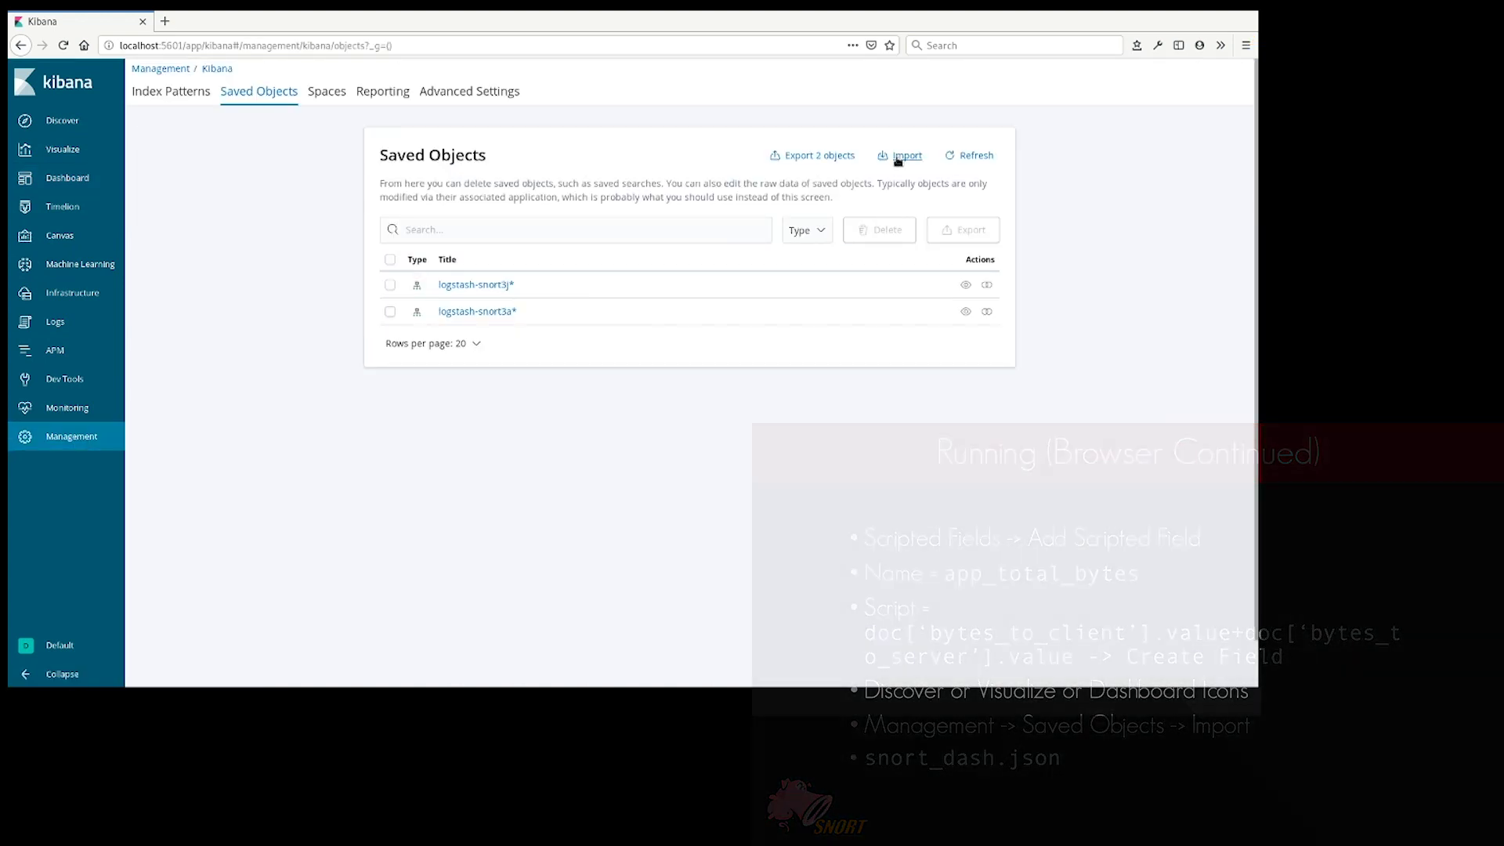
# Step: Import the snort_dash.json saved objects file
pyautogui.click(901, 156)
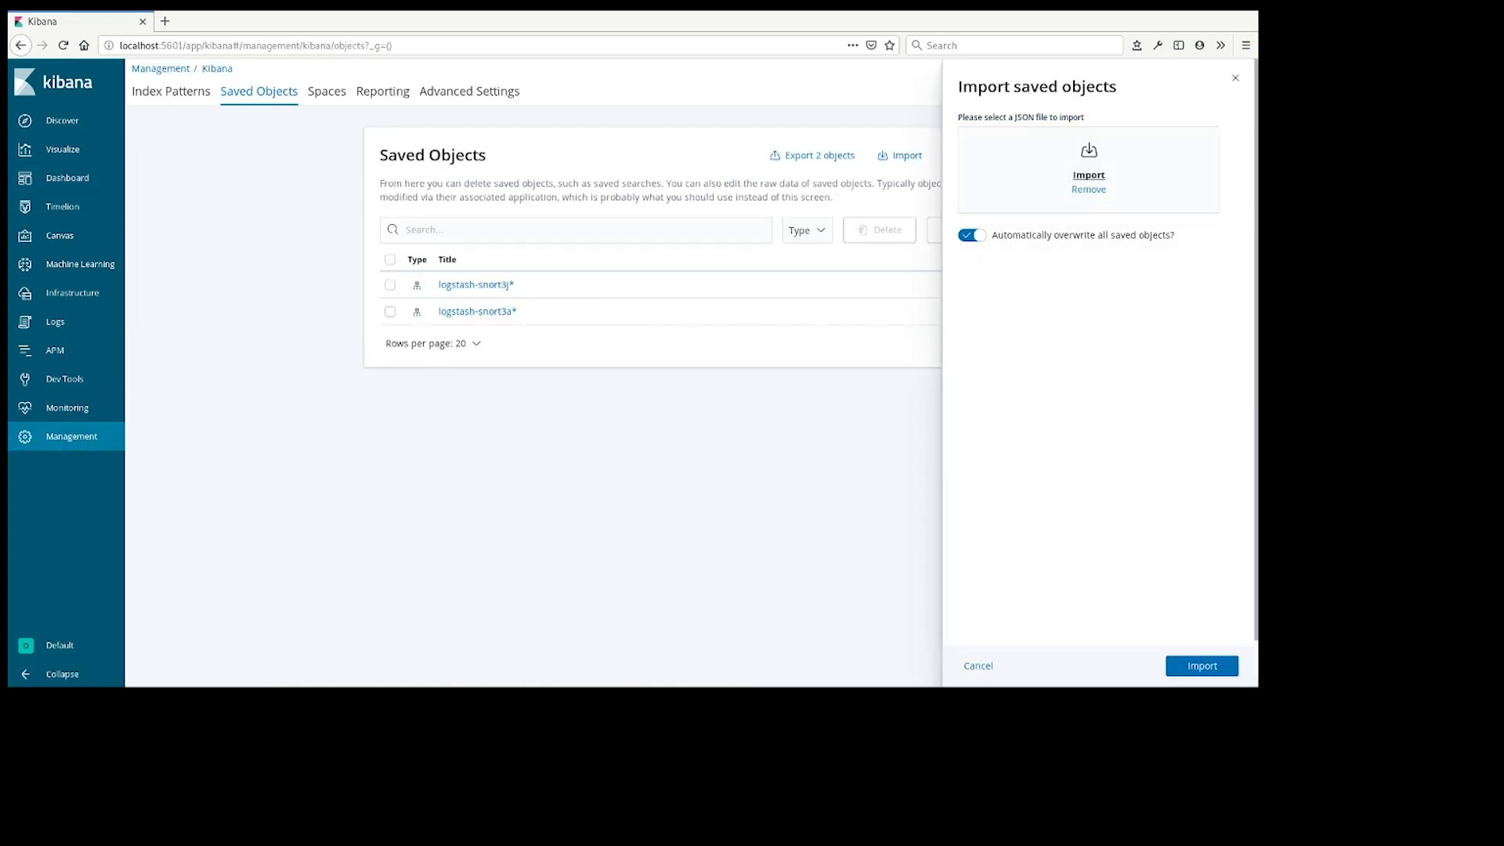
pyautogui.click(1088, 169)
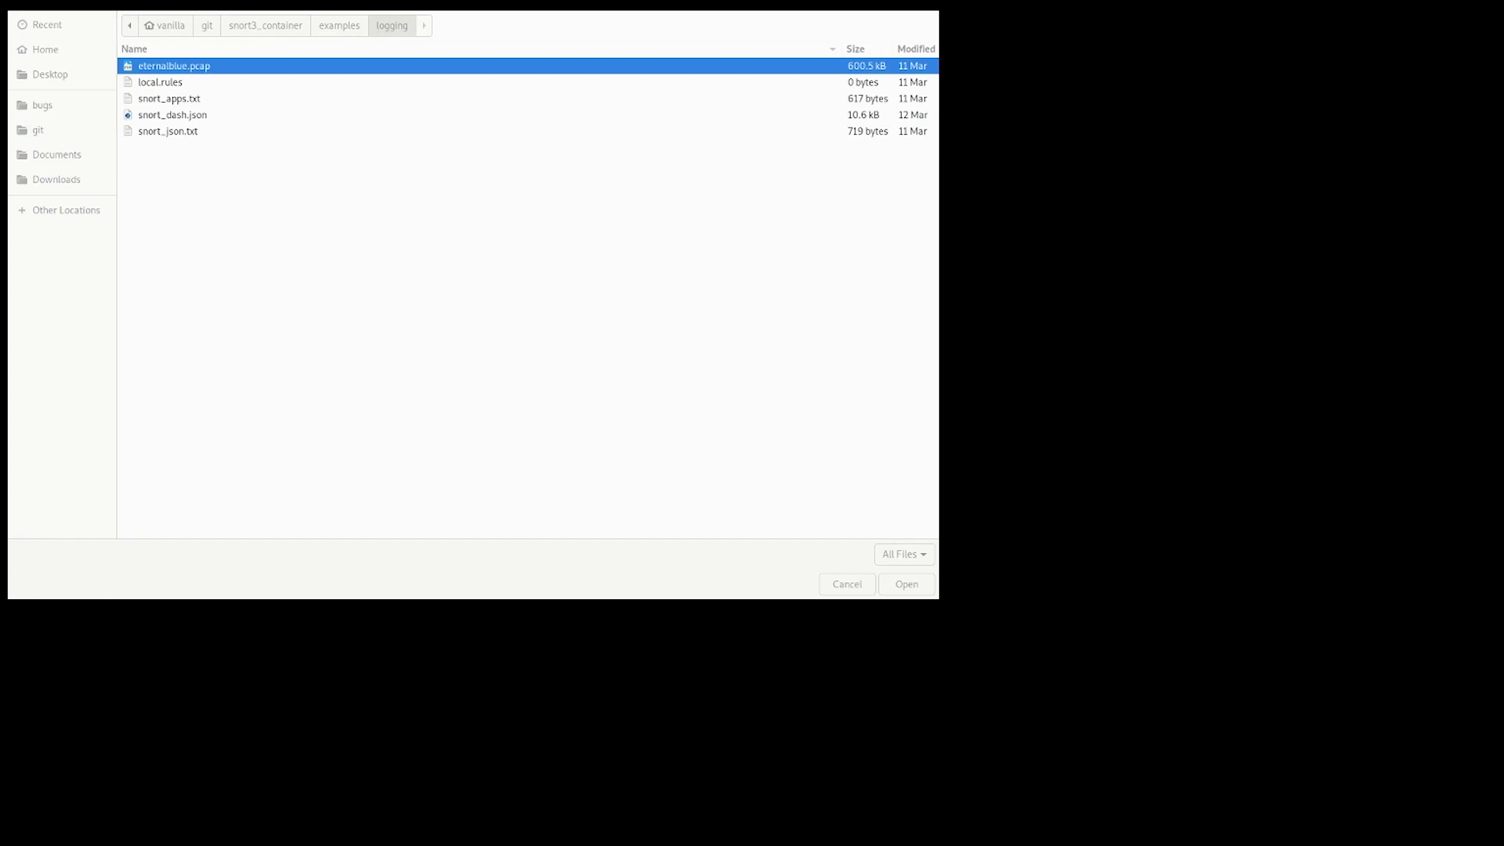
pyautogui.click(191, 116)
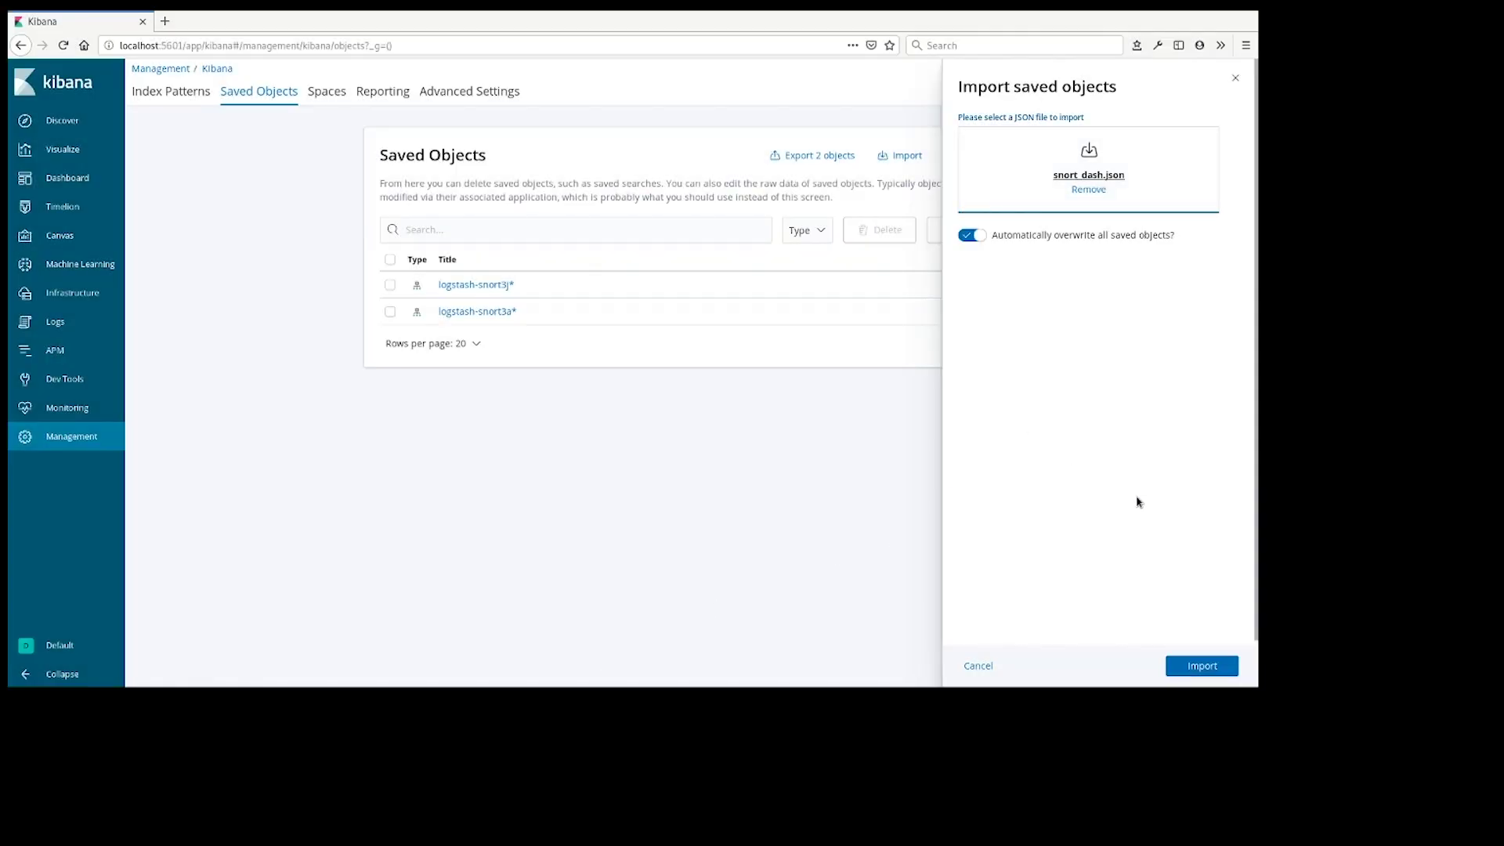
pyautogui.click(1173, 661)
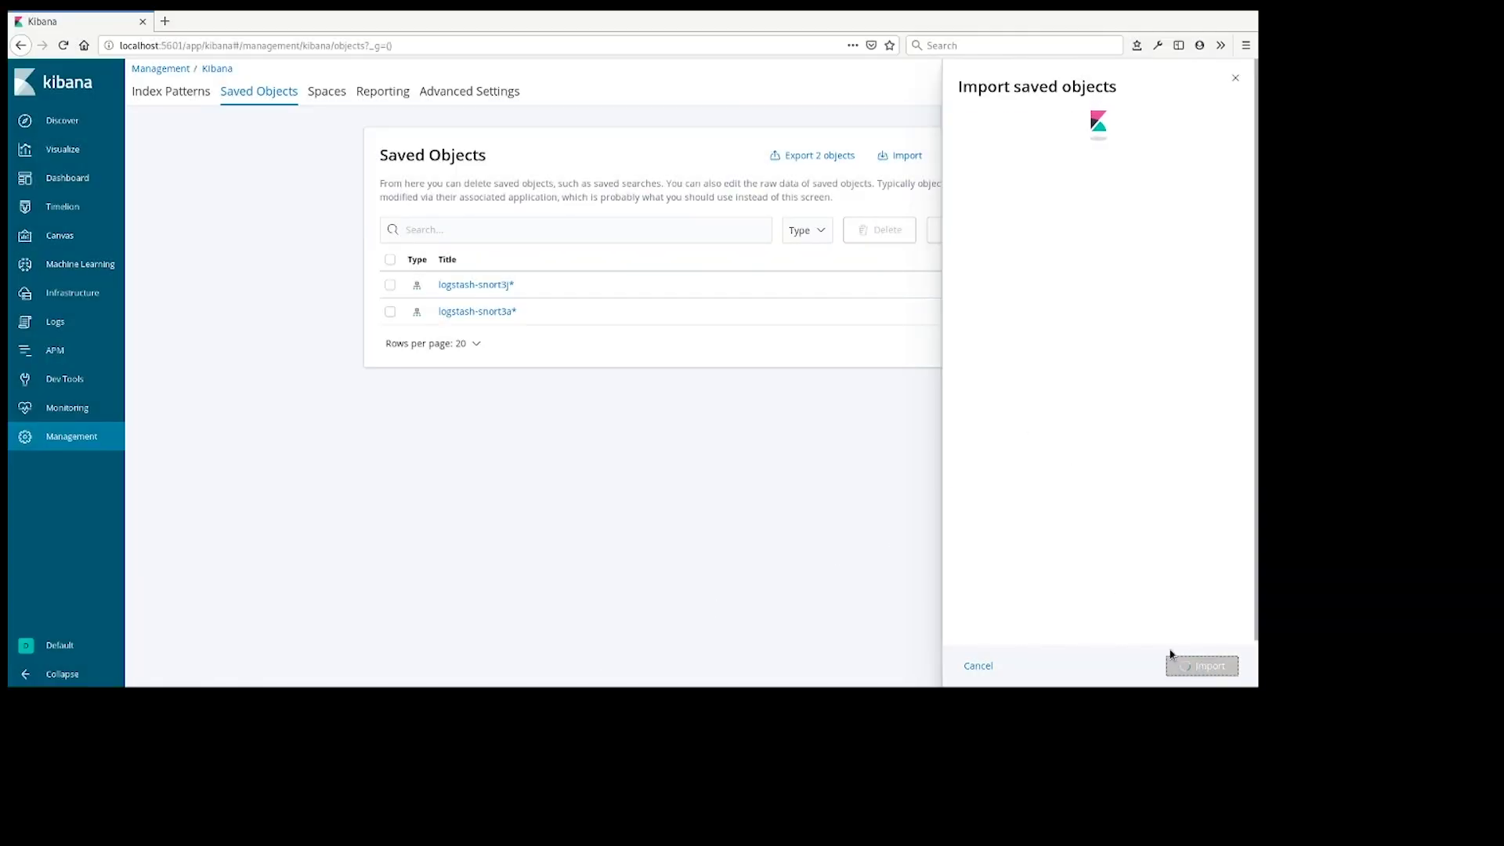